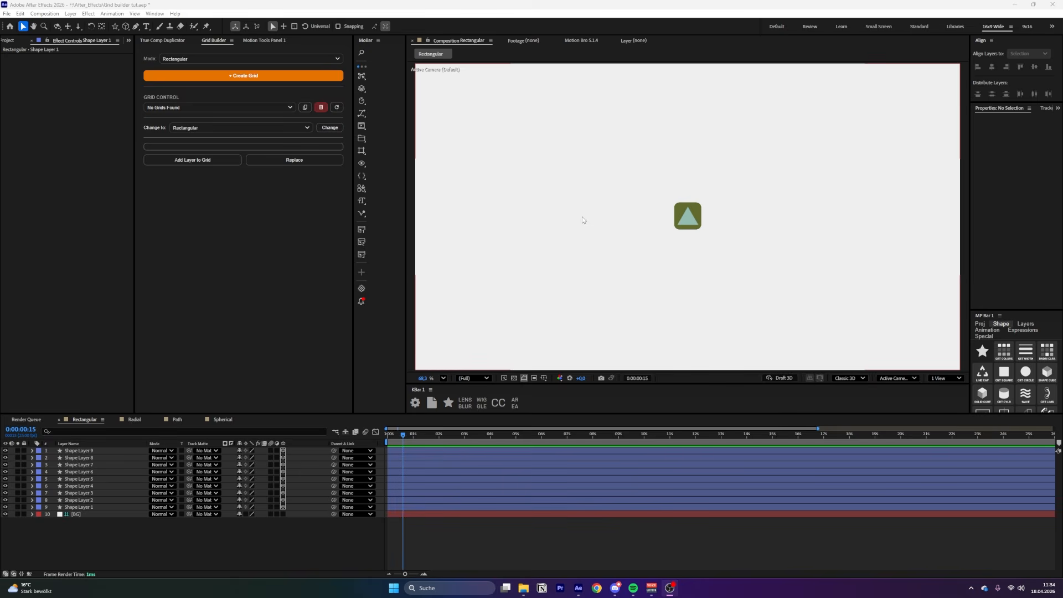
Select the stacked shape layer and bring up the Grid Builder Mode list
left_click(91, 458)
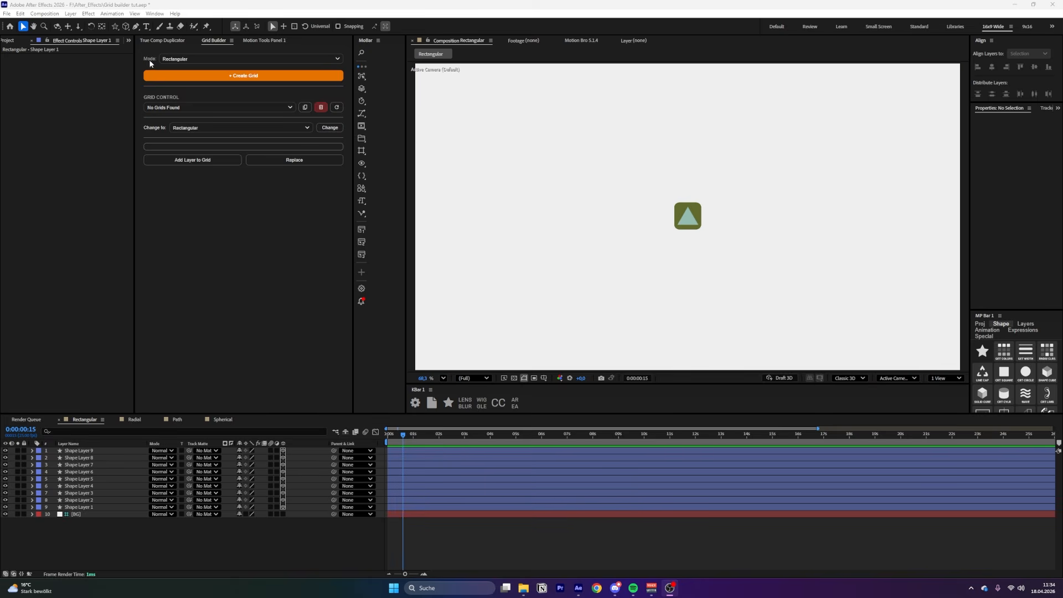
left_click(207, 60)
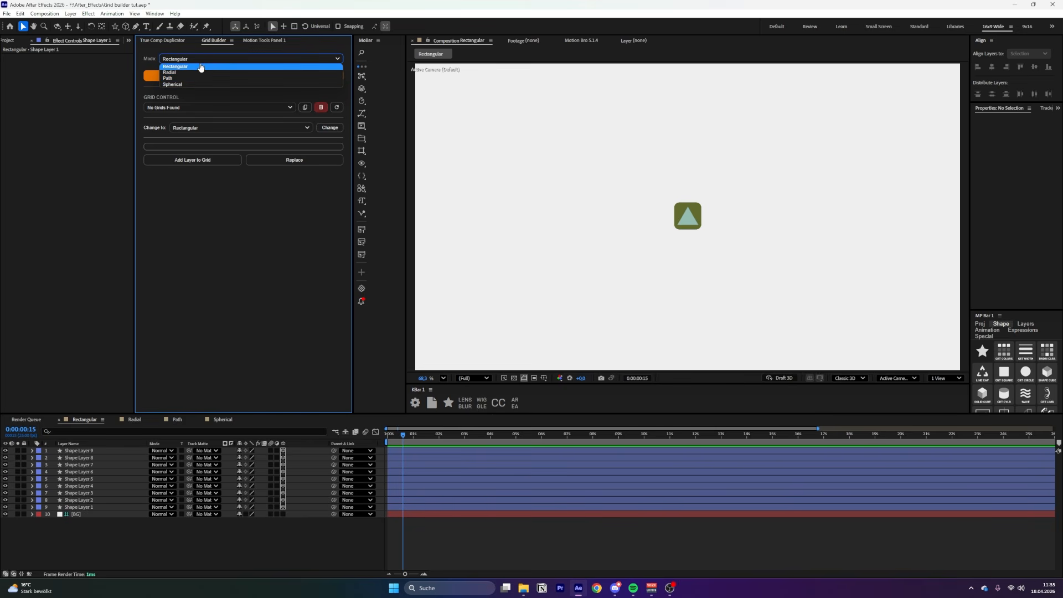
Keep Rectangular mode and build a 3×3 grid from all nine selected shape layers
left_click(200, 67)
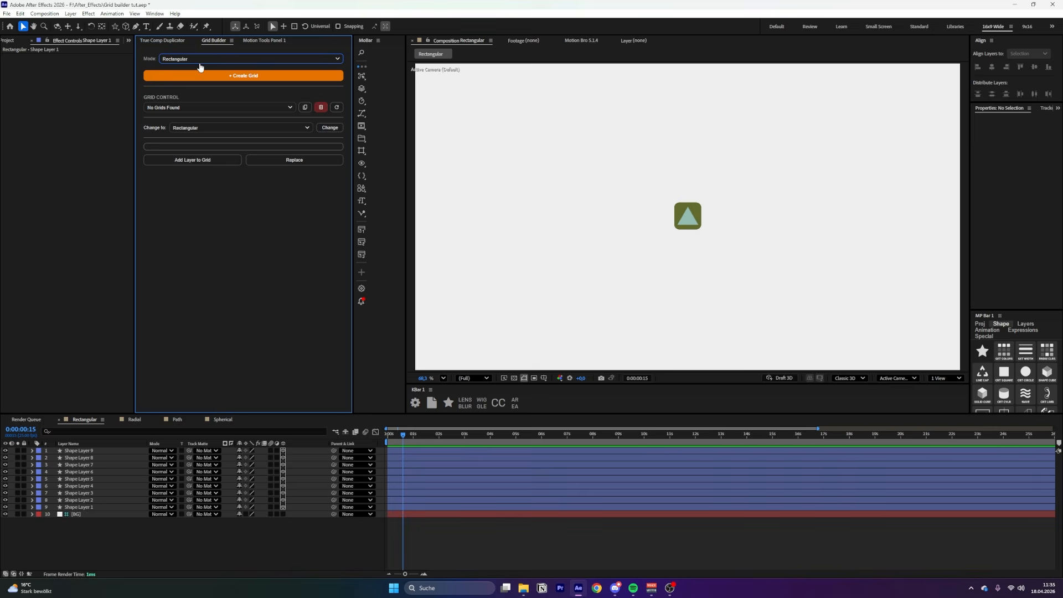
left_click(91, 507)
left_click(92, 450, "shift")
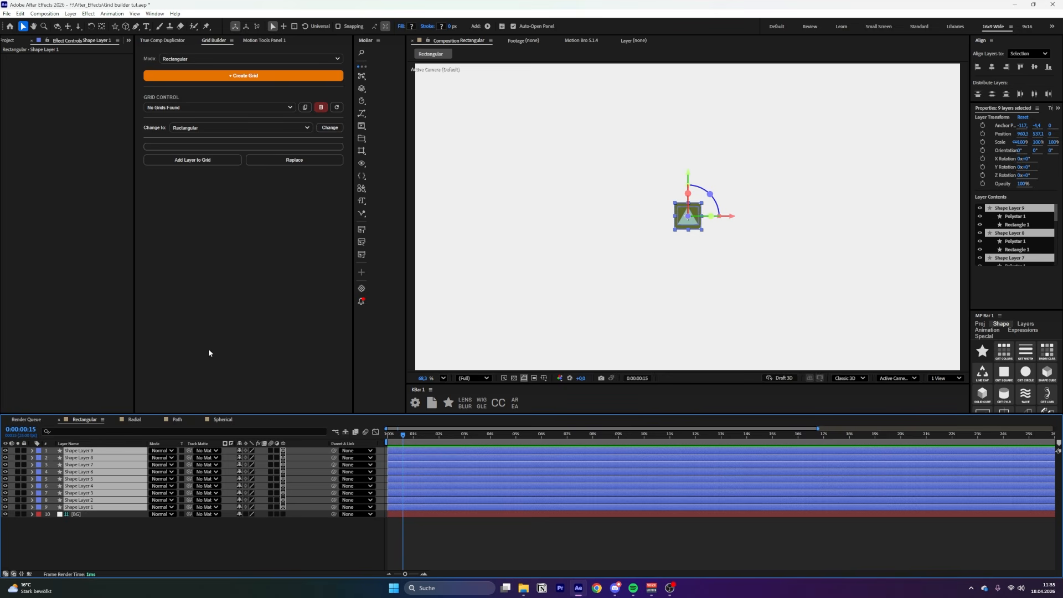
left_click(245, 79)
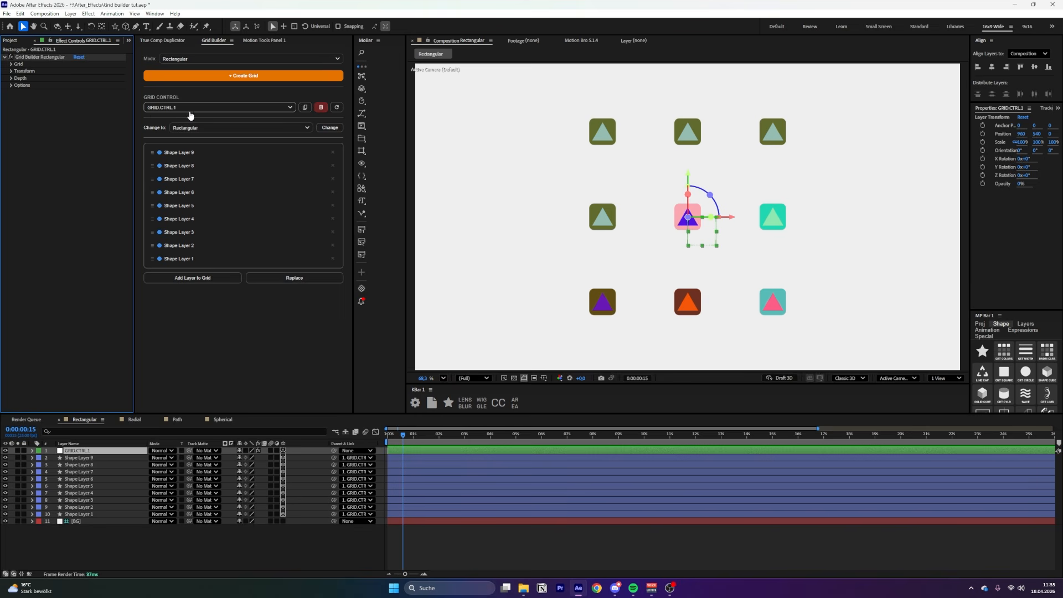
Duplicate the grid as GRID.CTRL.2, then switch Grid Control back to GRID.CTRL.1
left_click(305, 111)
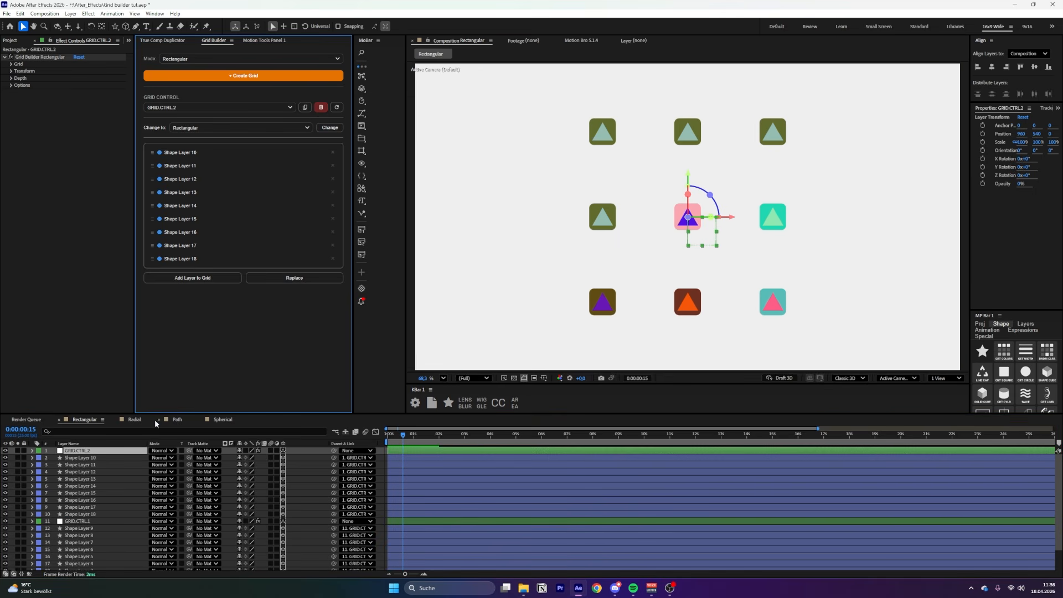
left_click(97, 521)
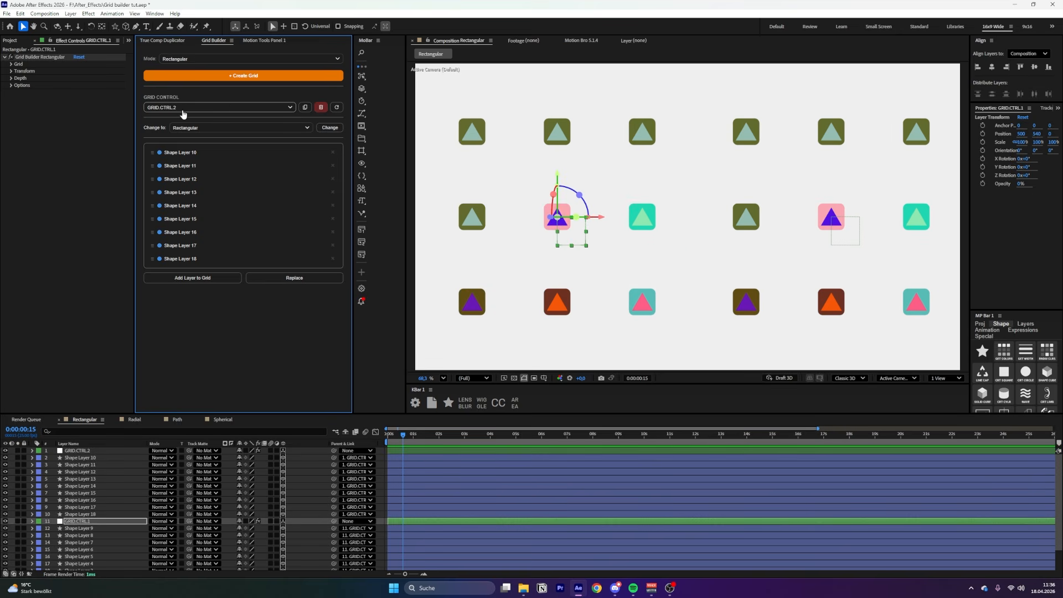
left_click(268, 109)
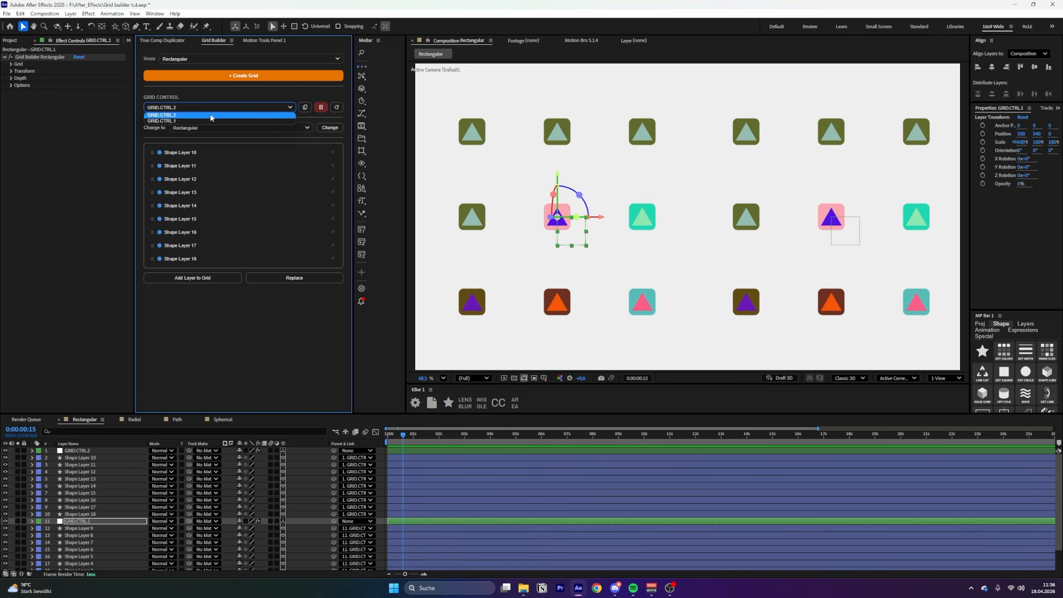
left_click(189, 121)
left_click(188, 111)
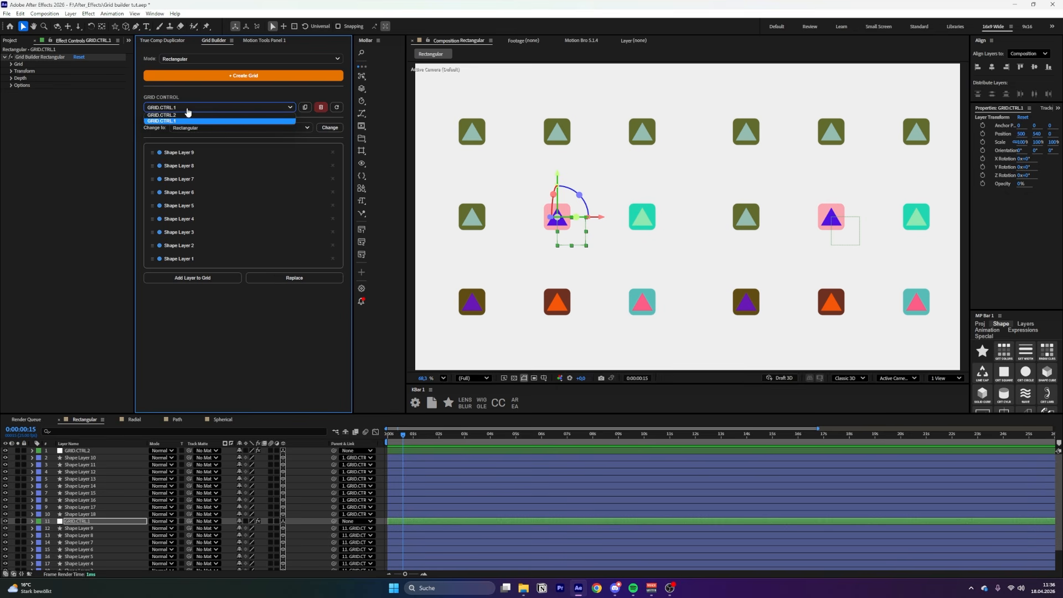
left_click(180, 121)
Keep GRID.CTRL.1 as the edited grid and remove Shape Layer 7 from it
left_click(178, 110)
left_click(174, 121)
left_click(182, 109)
left_click(175, 122)
left_click(185, 111)
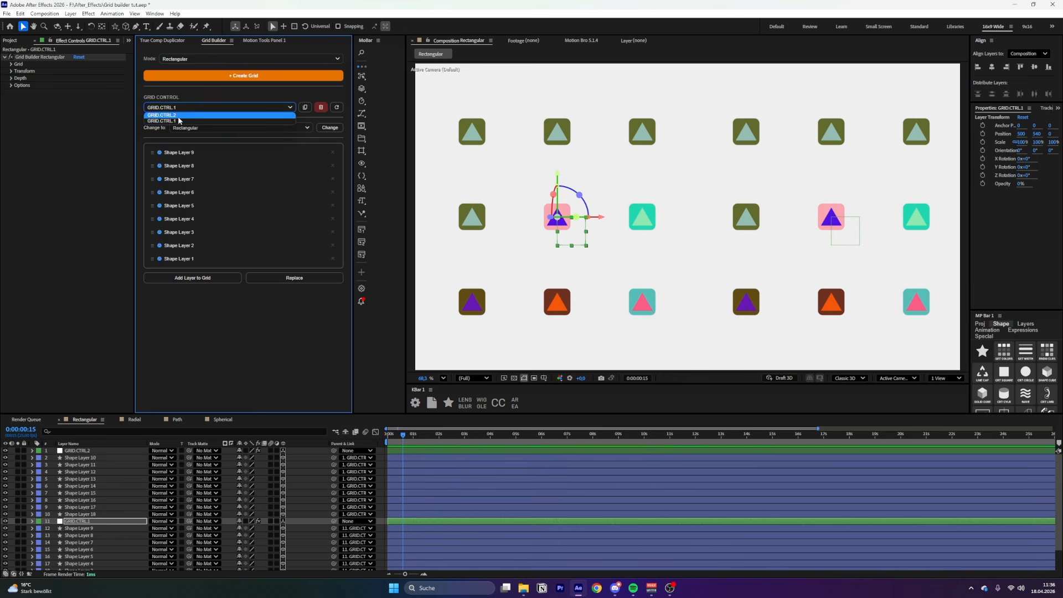
left_click(179, 121)
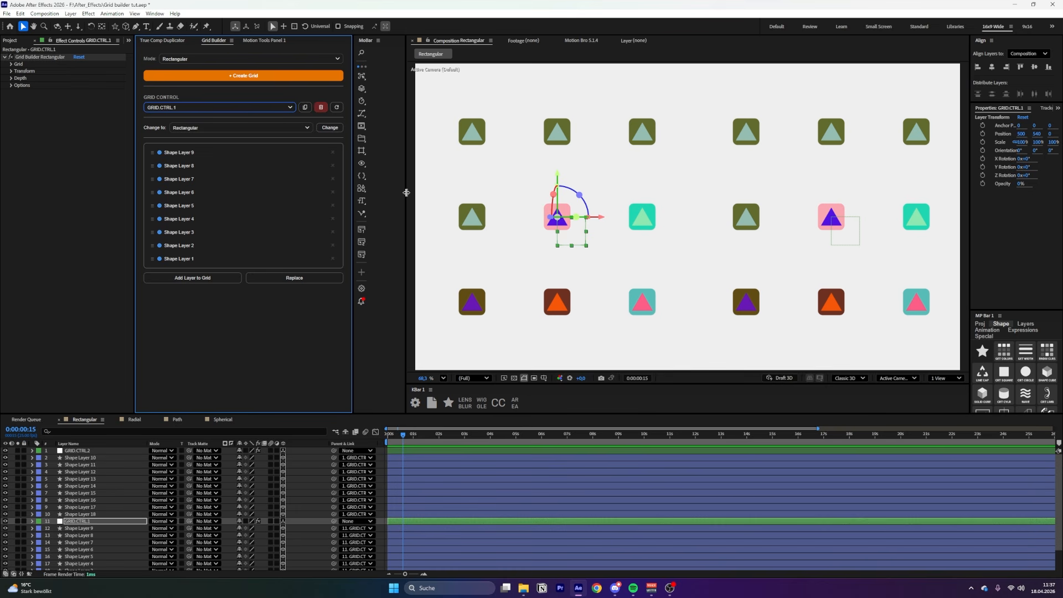
left_click(335, 180)
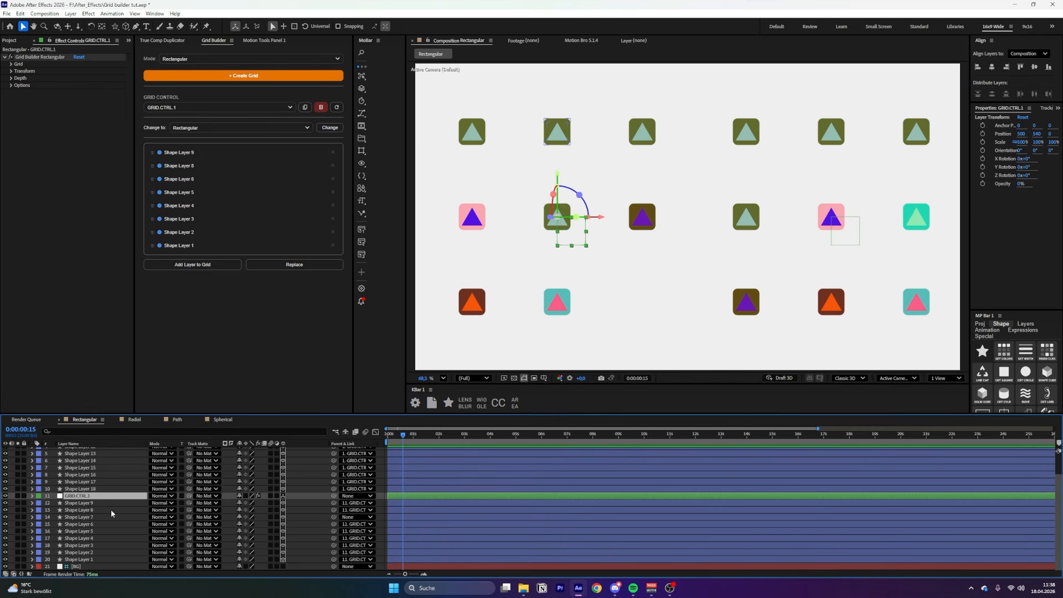
Move Shape Layer 7 into the bottom-row gap and add it back to GRID.CTRL.1
left_click(86, 519)
left_click_drag(610, 222, 718, 316)
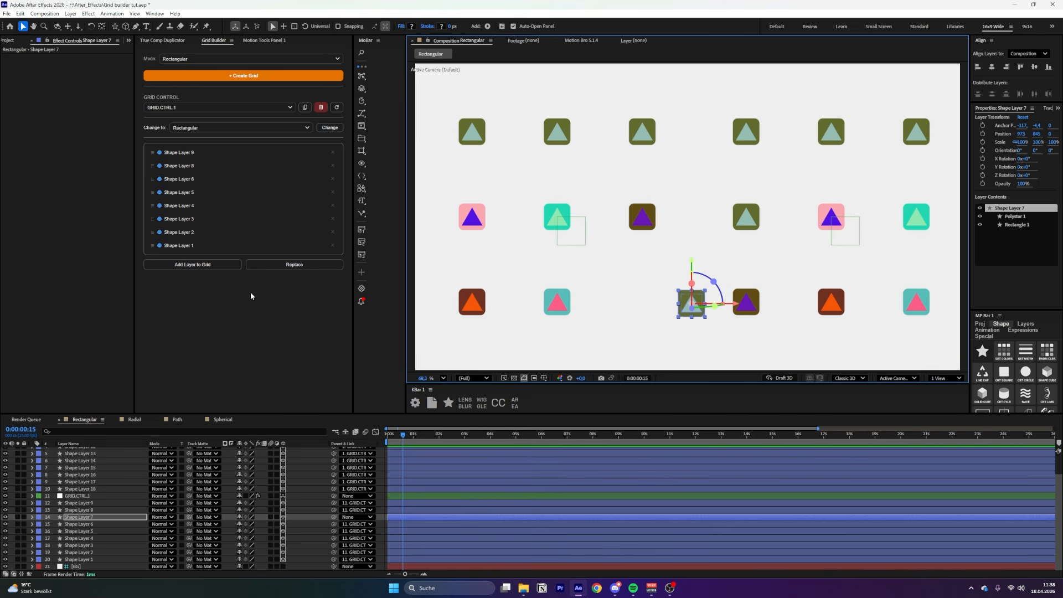
left_click(93, 518)
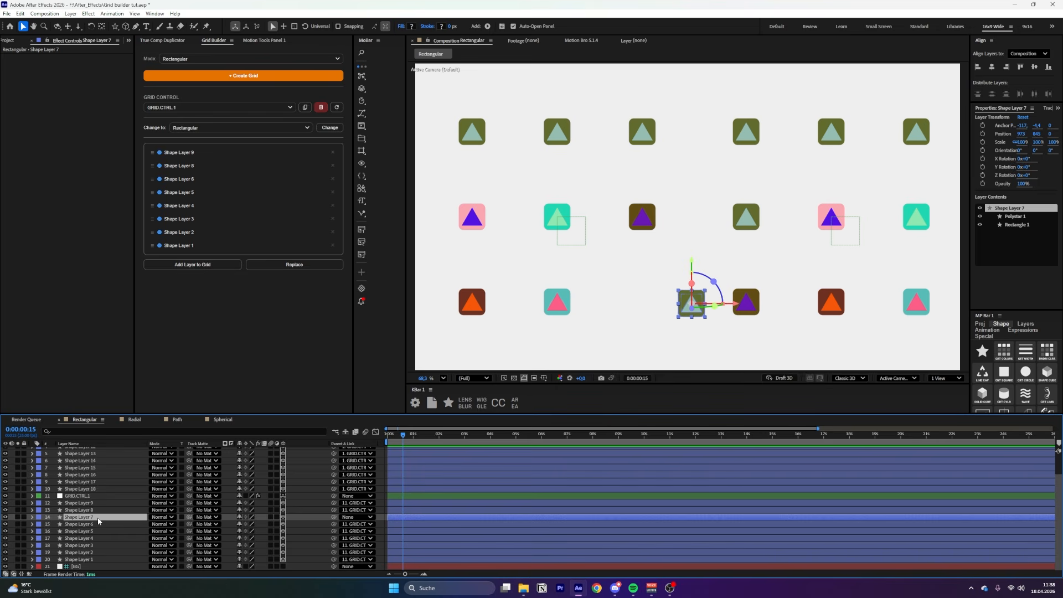
left_click(178, 270)
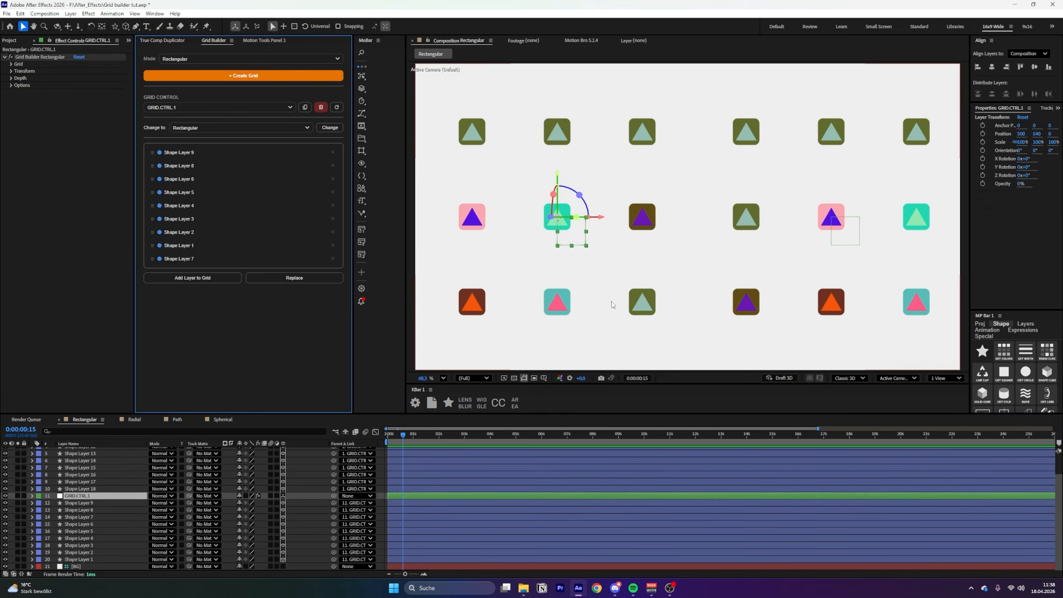
middle_click(658, 327)
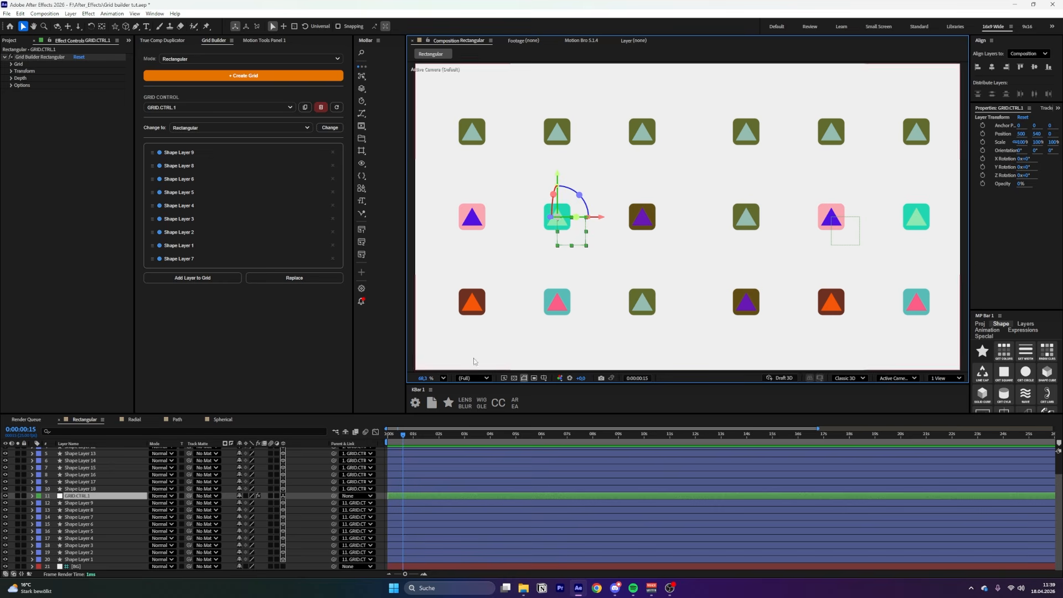
Move Shape Layer 4 to the last slot of GRID.CTRL.1's order
left_click(651, 303)
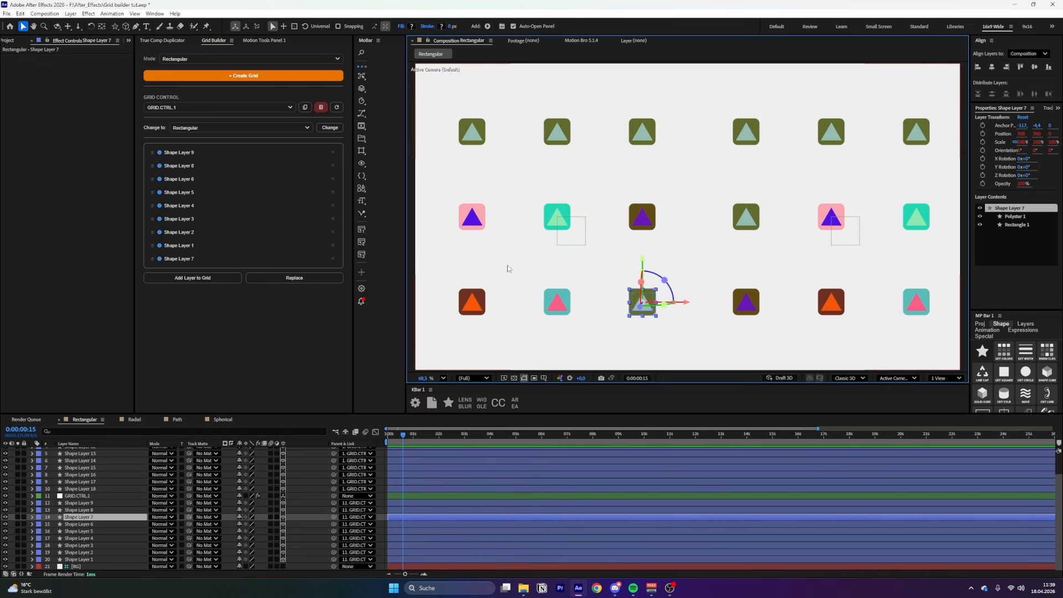
left_click(138, 537)
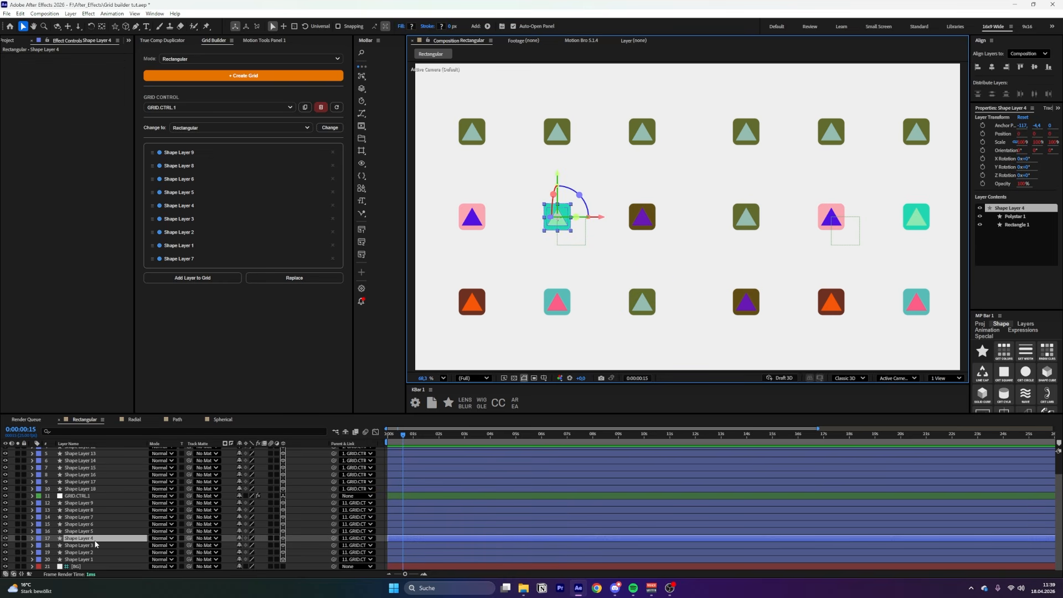
left_click(171, 206)
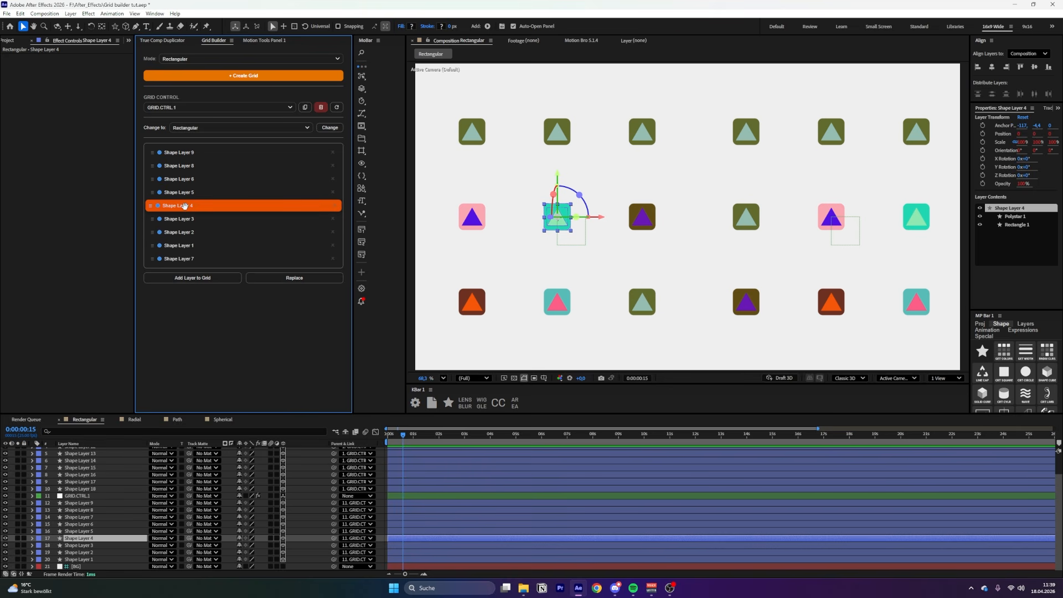
mouse_move(184, 207)
left_mouse_down()
mouse_move(184, 258)
mouse_move(184, 193)
mouse_move(184, 219)
left_mouse_up()
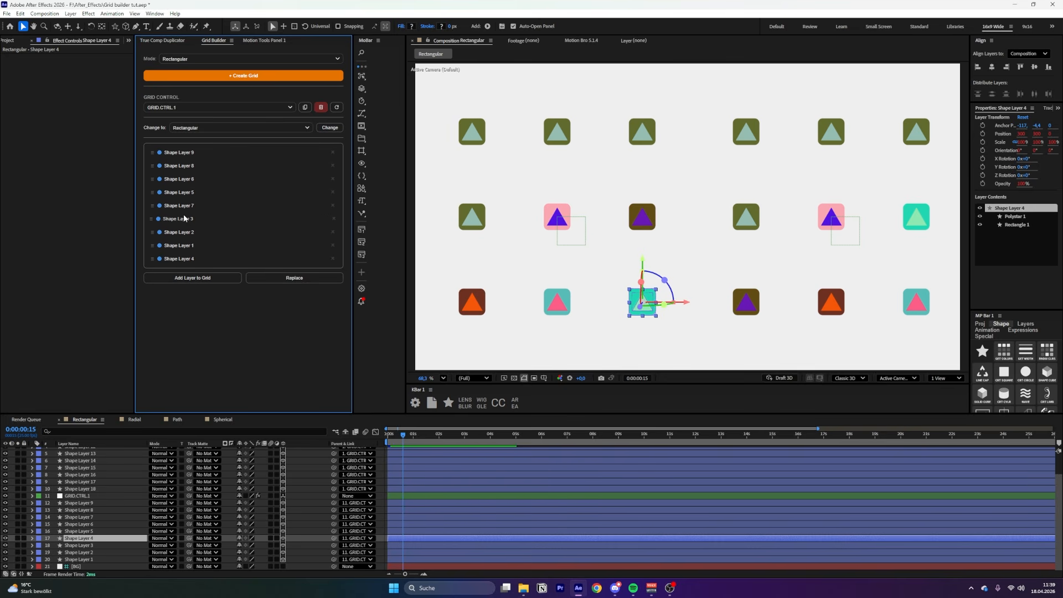
Select Shape Layer 14 and drag rows to shuffle the shape order
left_click(441, 460)
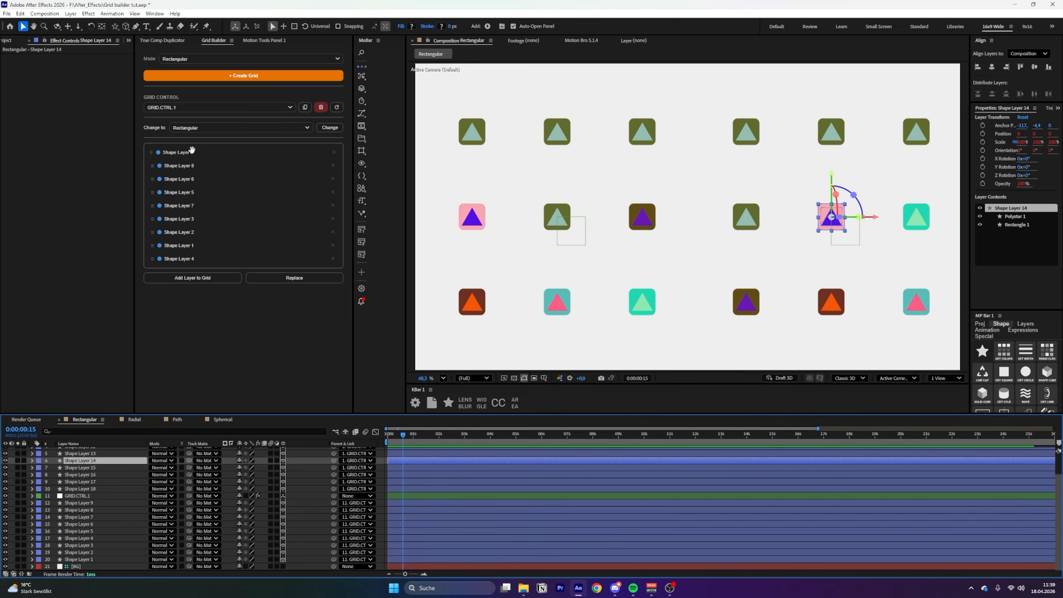
mouse_move(184, 178)
left_mouse_down()
mouse_move(182, 236)
mouse_move(180, 169)
left_mouse_up()
left_click_drag(185, 156, 182, 234)
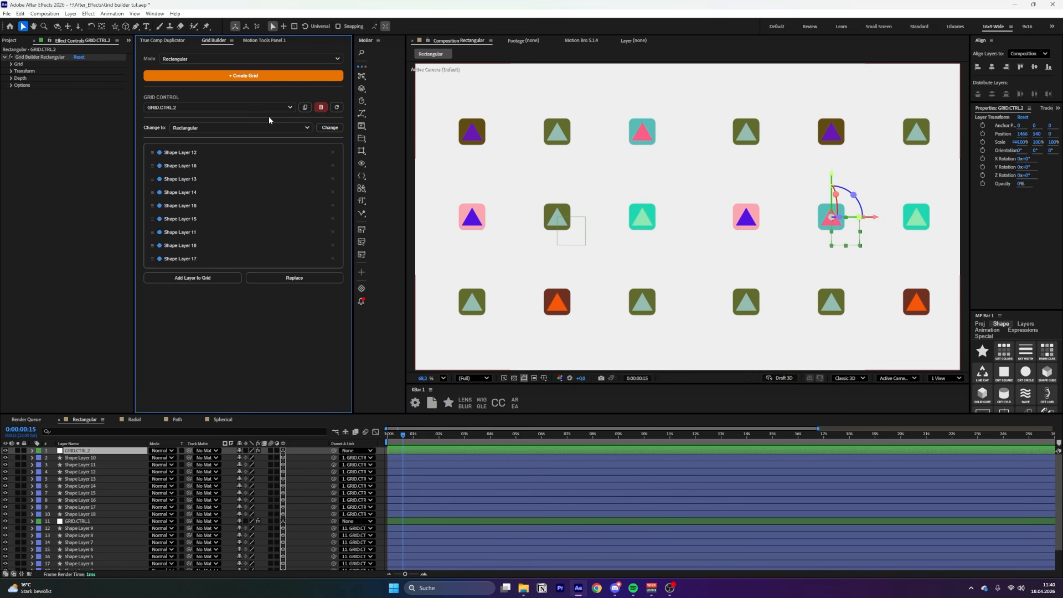
Delete GRID.CTRL.2 and select its leftover shape layers for removal
left_click(175, 108)
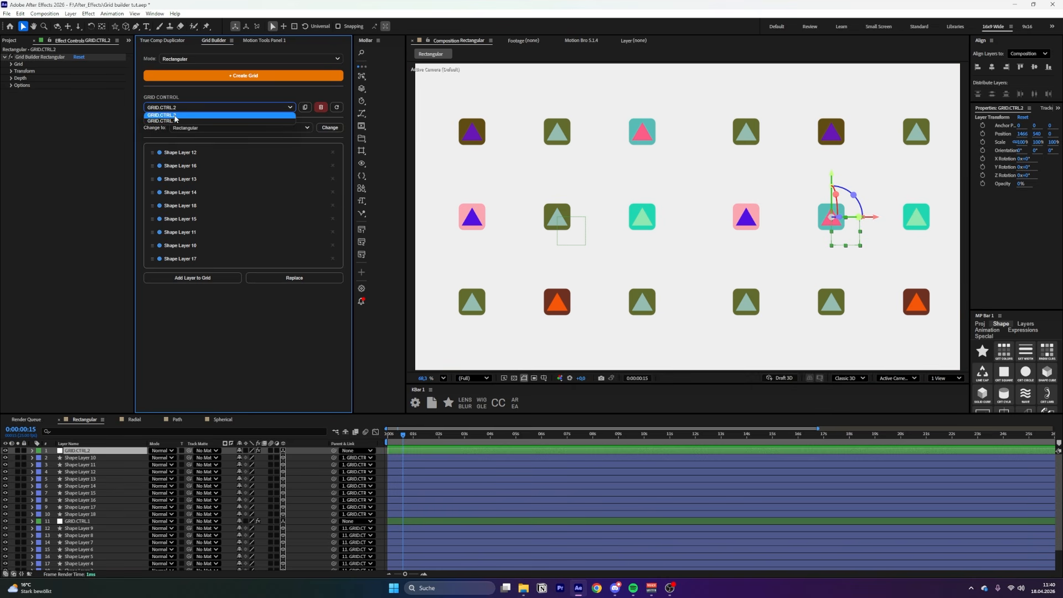
left_click(176, 116)
left_click(322, 109)
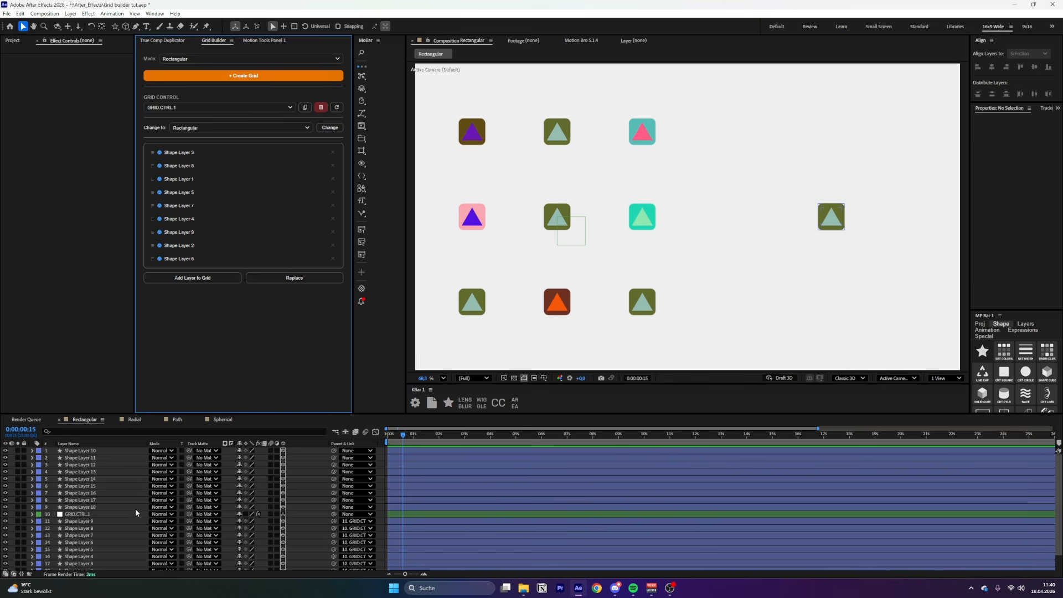
left_click(98, 506)
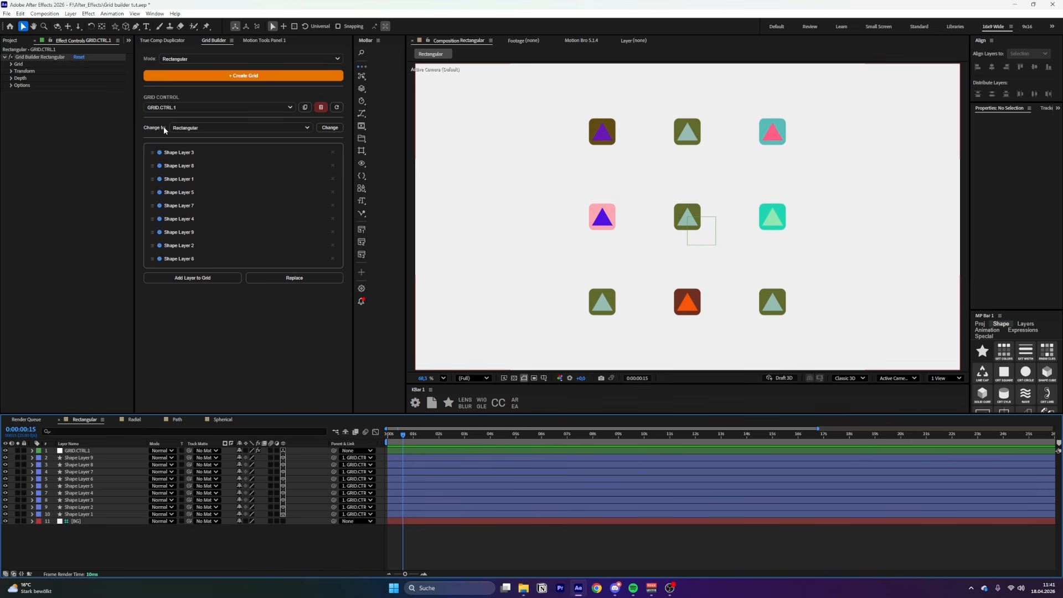
Convert GRID.CTRL.1 to a Radial layout and raise Spread from 3 to 9
left_click(231, 131)
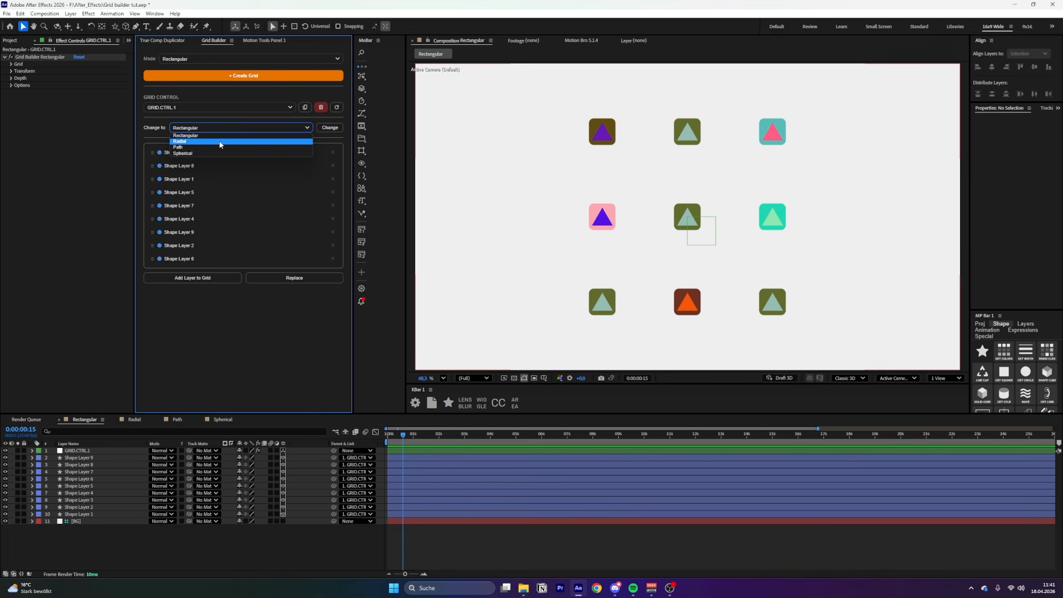
left_click(220, 142)
left_click(331, 127)
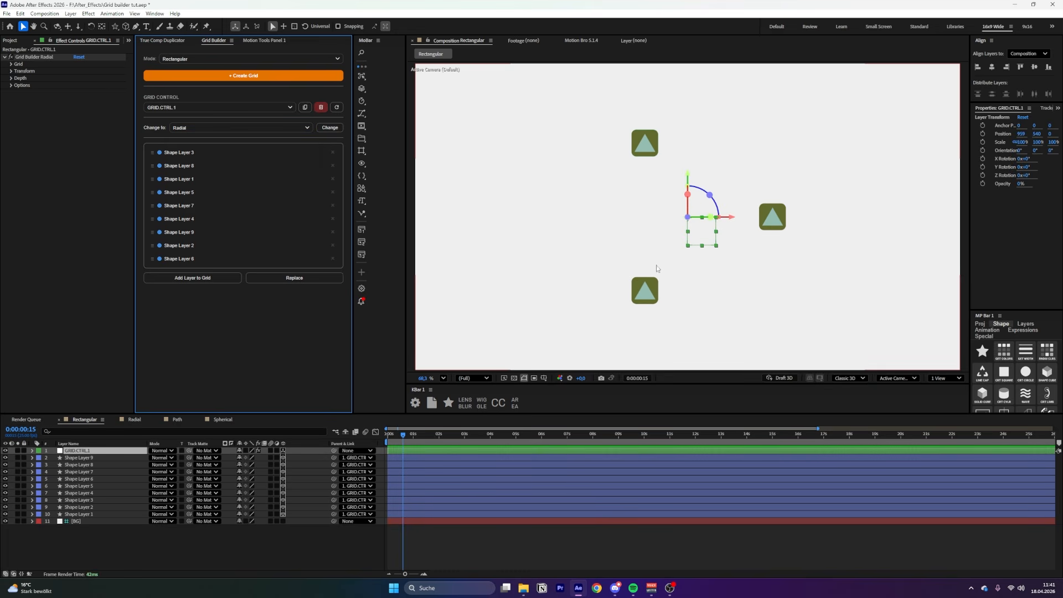
left_click(12, 64)
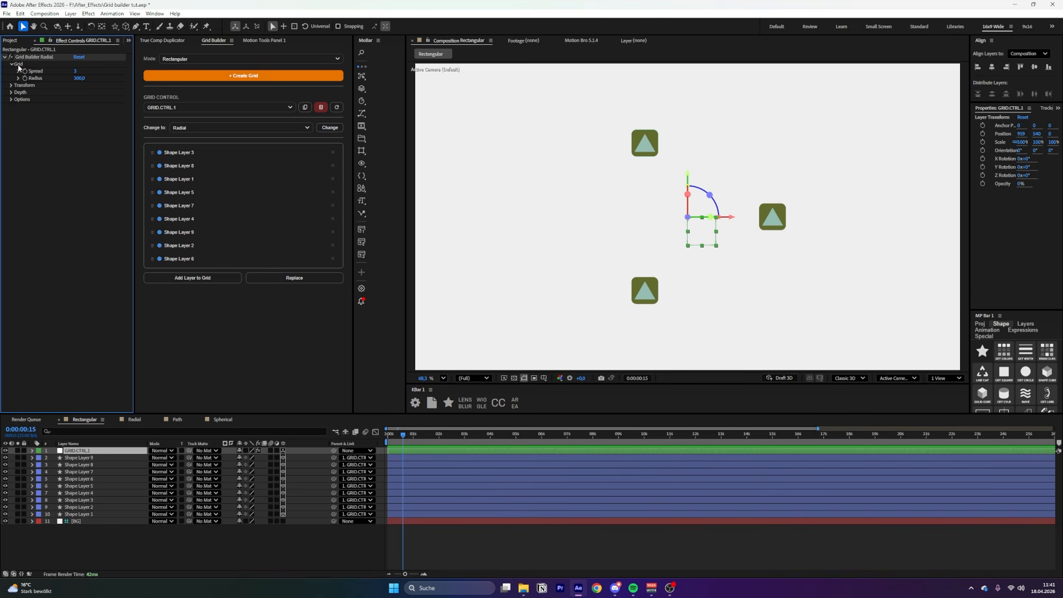
left_click_drag(76, 72, 81, 72)
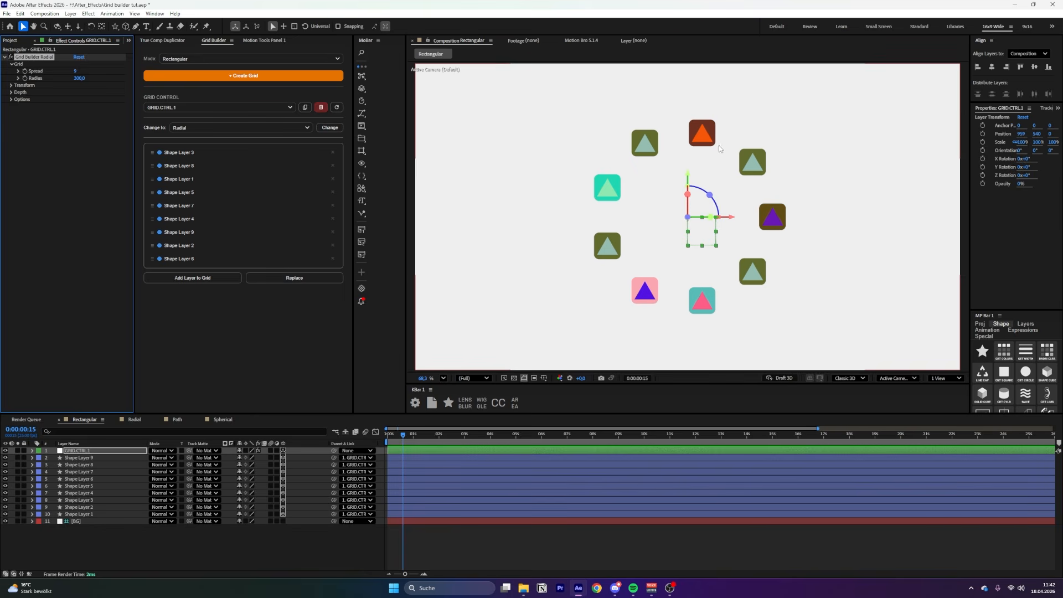
Switch the grid to Rectangular, label four shape layers Yellow, and refresh the grid list
left_click(79, 458)
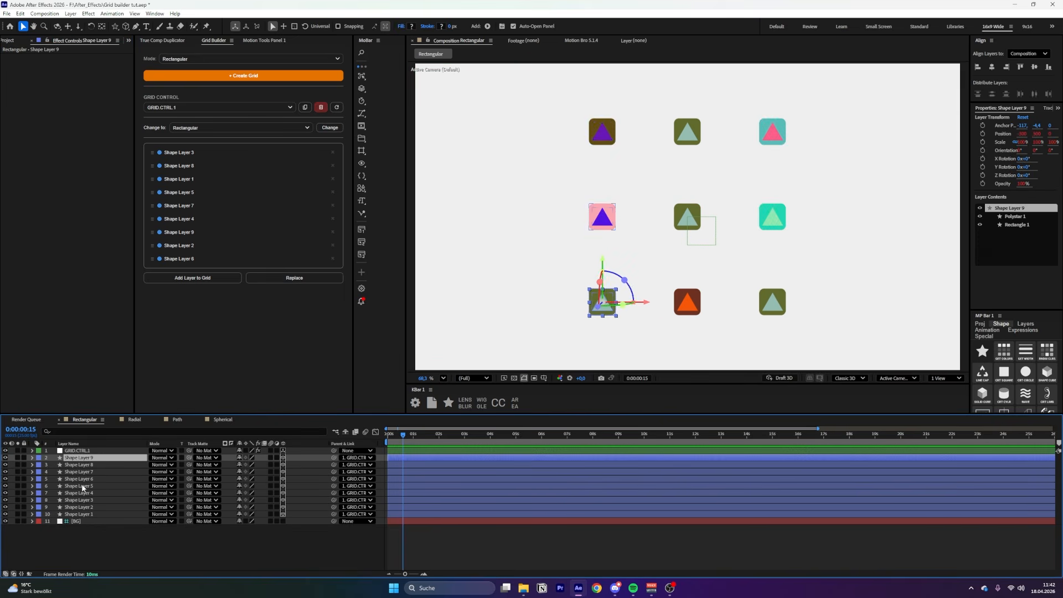
left_click(82, 487, "ctrl")
left_click(78, 507, "ctrl")
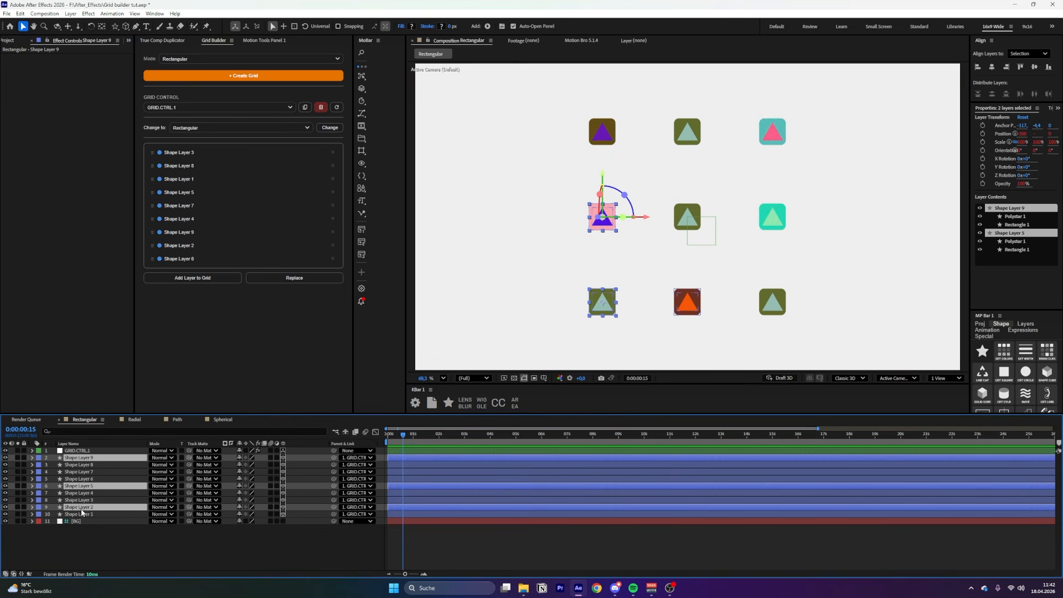
left_click(79, 472, "ctrl")
left_click(40, 472)
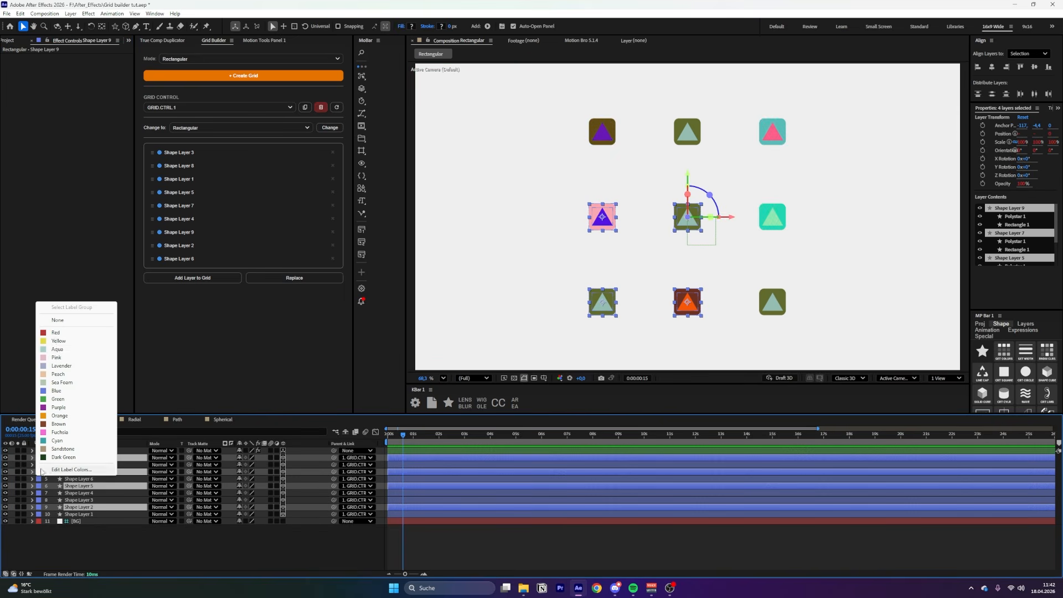
left_click(58, 341)
left_click(83, 551)
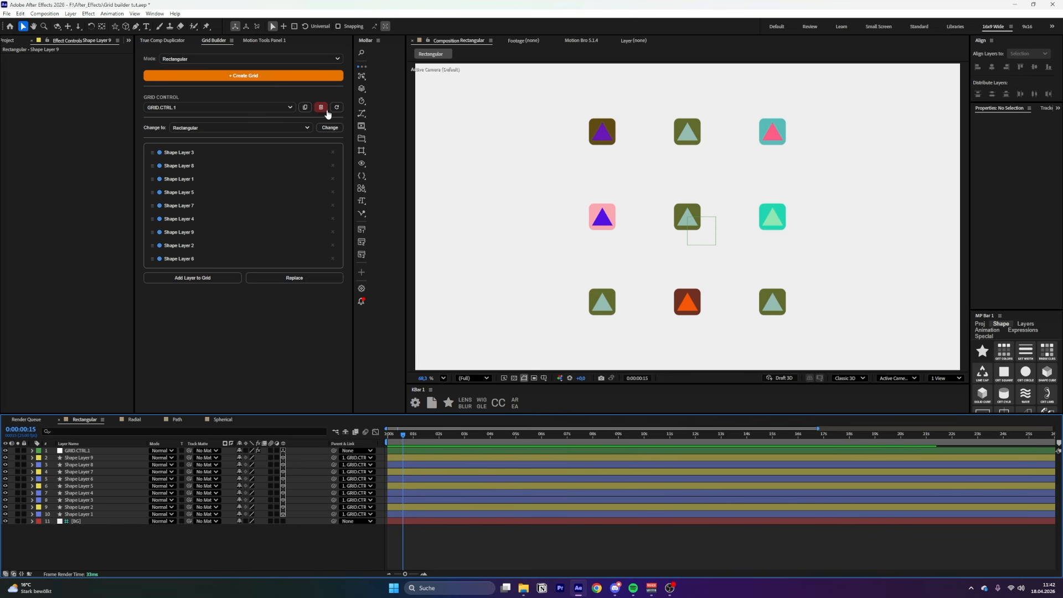
left_click(337, 109)
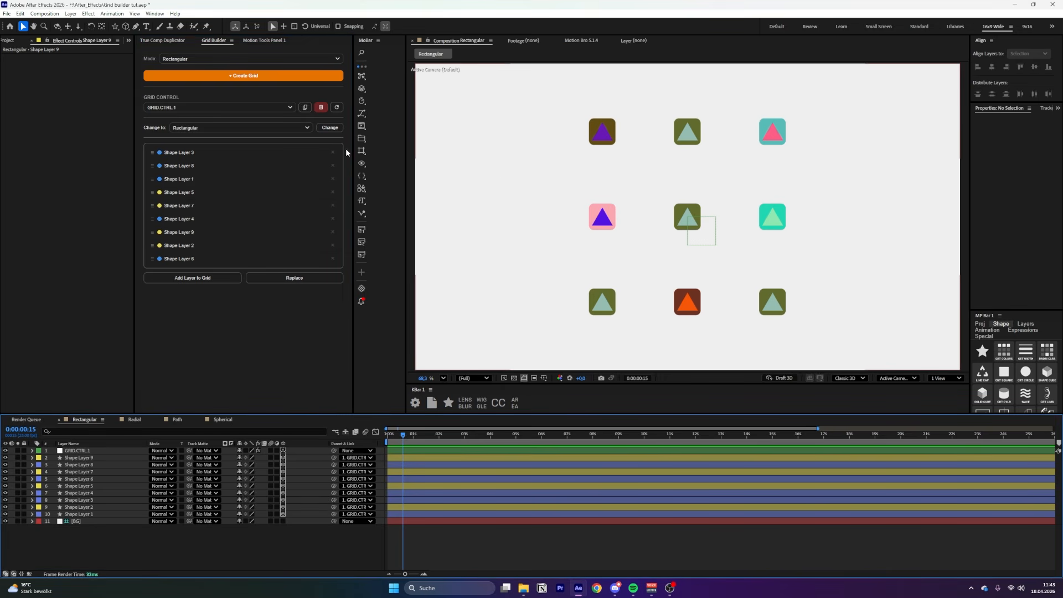
left_click(114, 26)
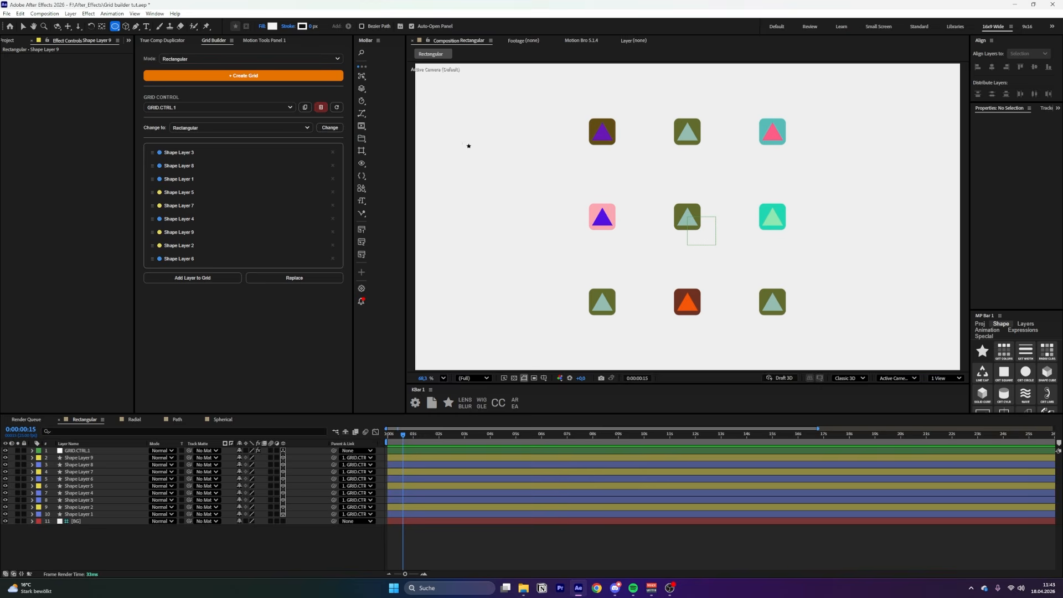
left_click_drag(463, 143, 484, 162)
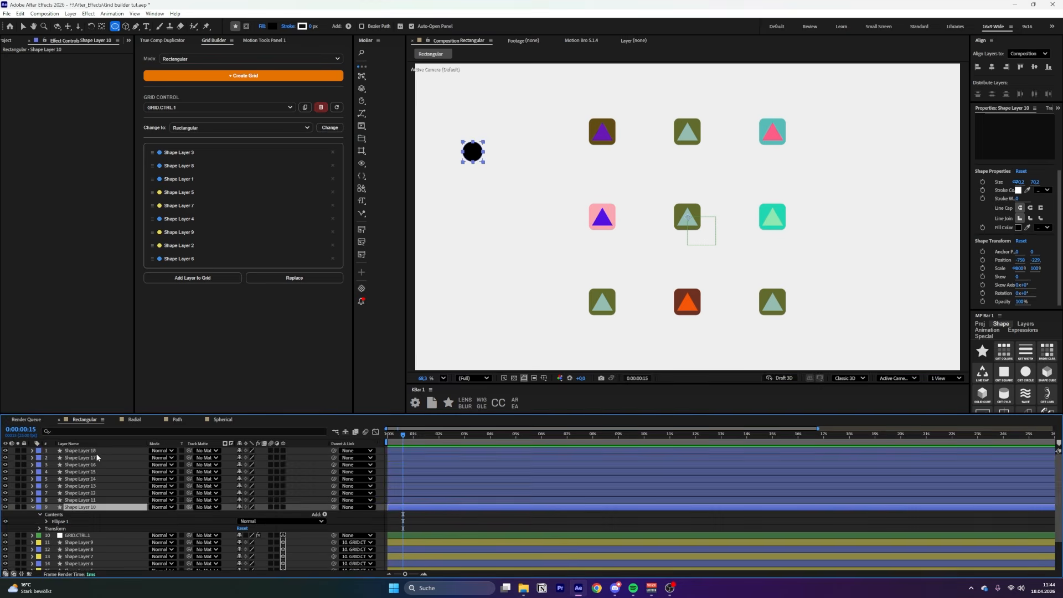
left_click(97, 451, "shift")
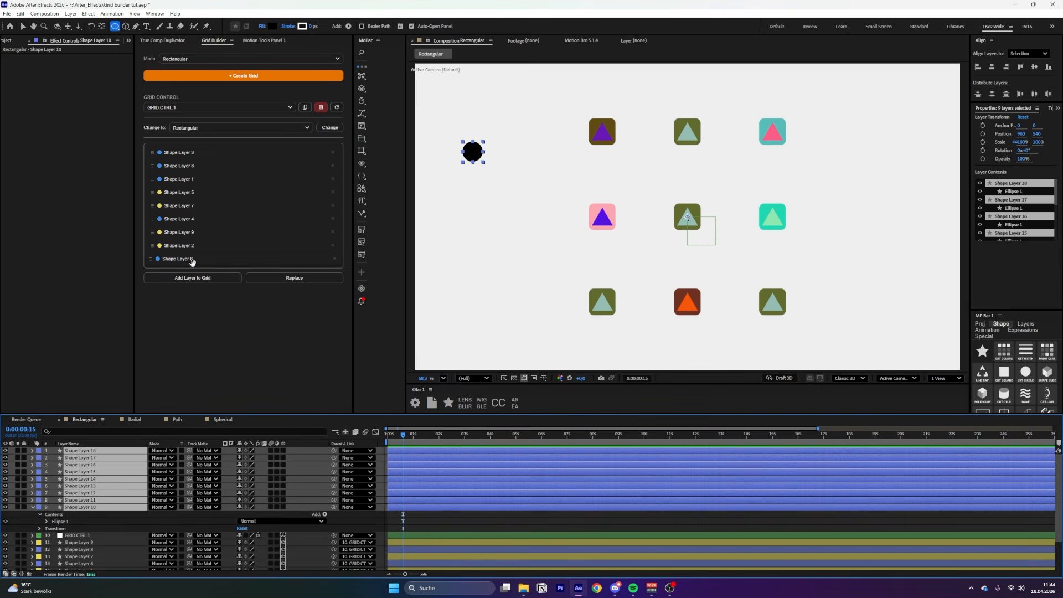
left_click(191, 259)
left_click(183, 153, "shift")
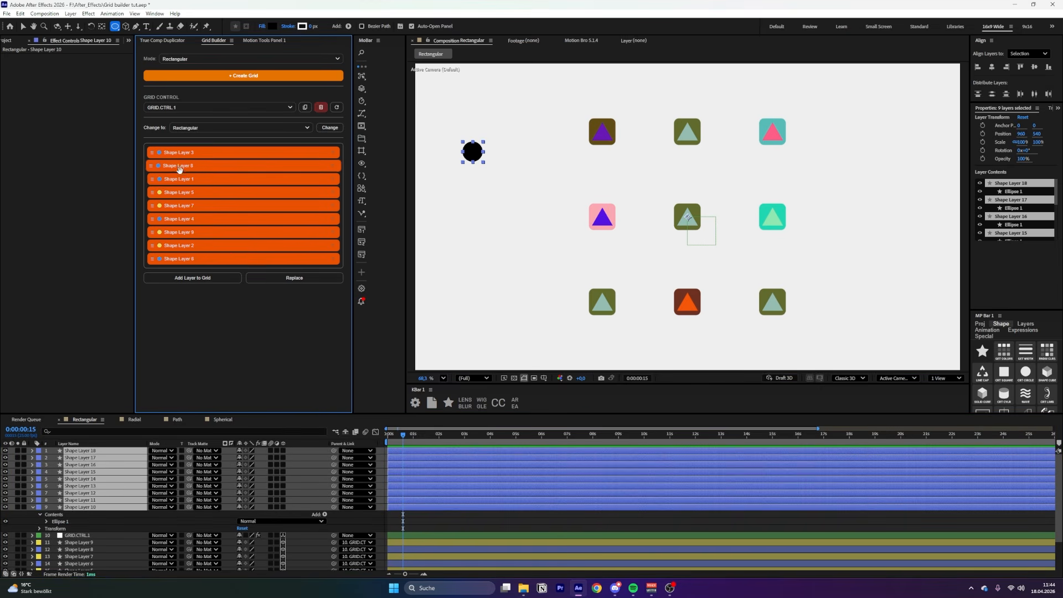
left_click(293, 280)
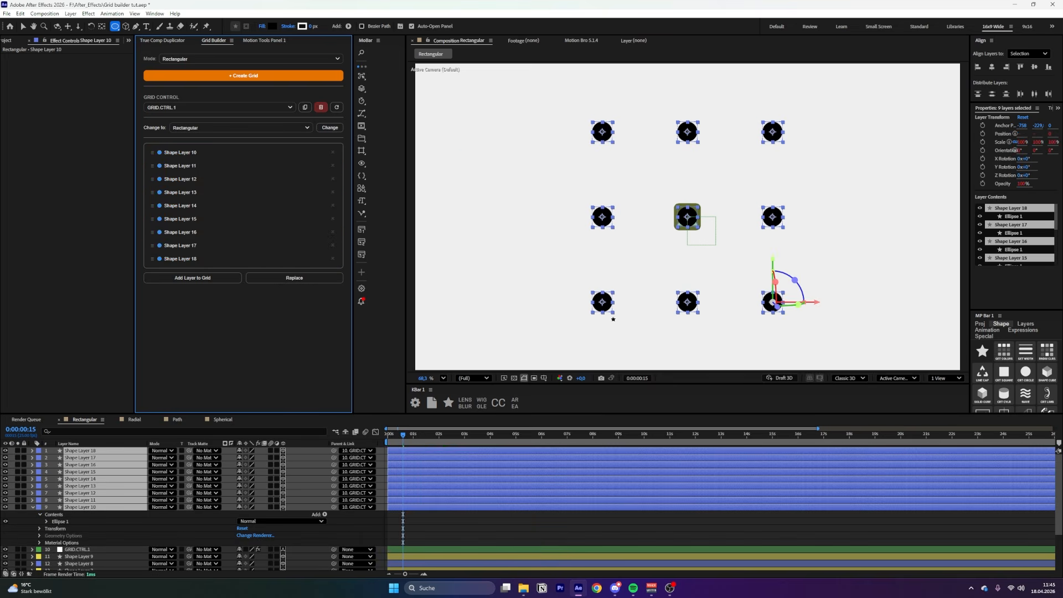
left_click(78, 557)
scroll(78, 531, "down", 2)
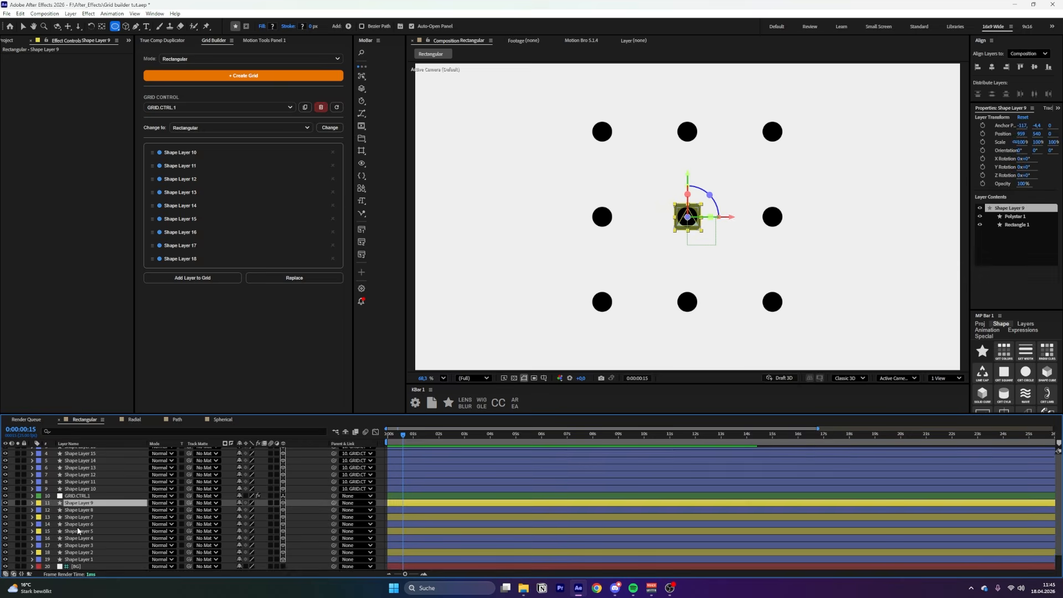
left_click(78, 559, "shift")
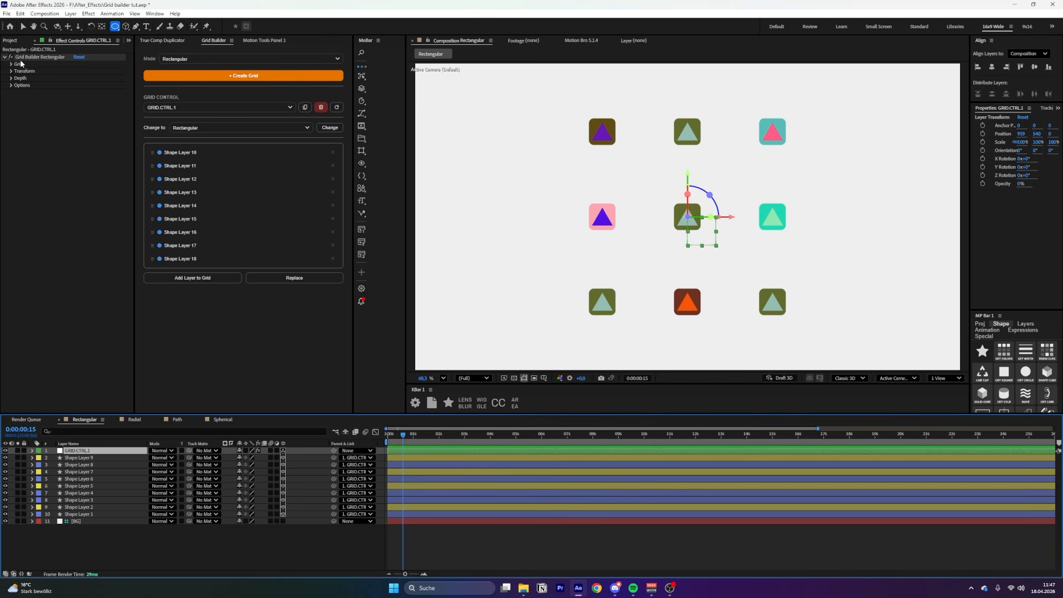
Tighten Spacing X, scrub Grid Rotation to about 165°, and lower Global Opacity
left_click(18, 64)
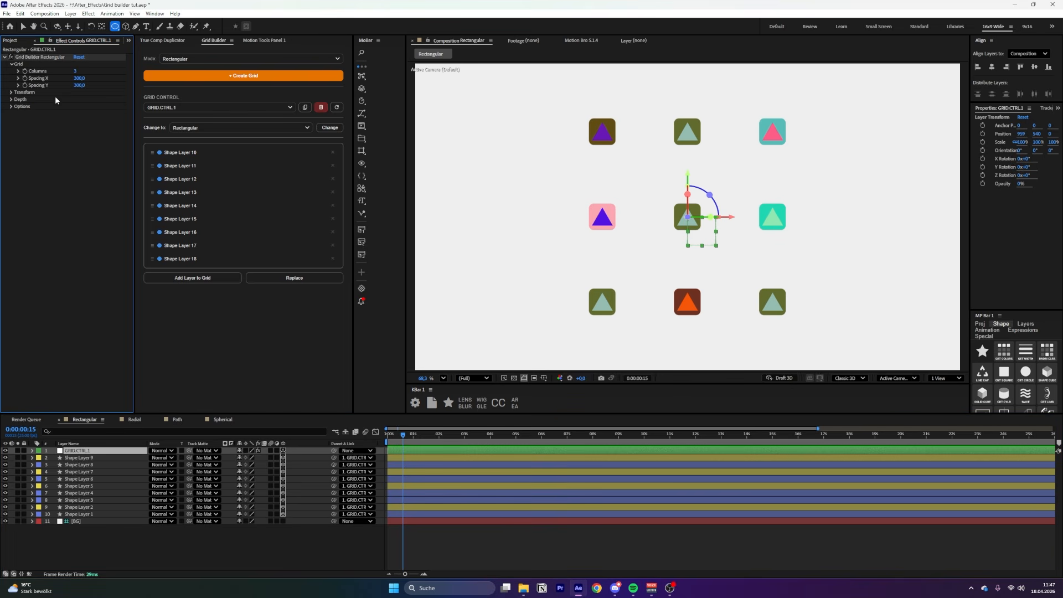
mouse_move(79, 78)
left_mouse_down()
mouse_move(97, 78)
mouse_move(64, 86)
mouse_move(80, 87)
left_mouse_up()
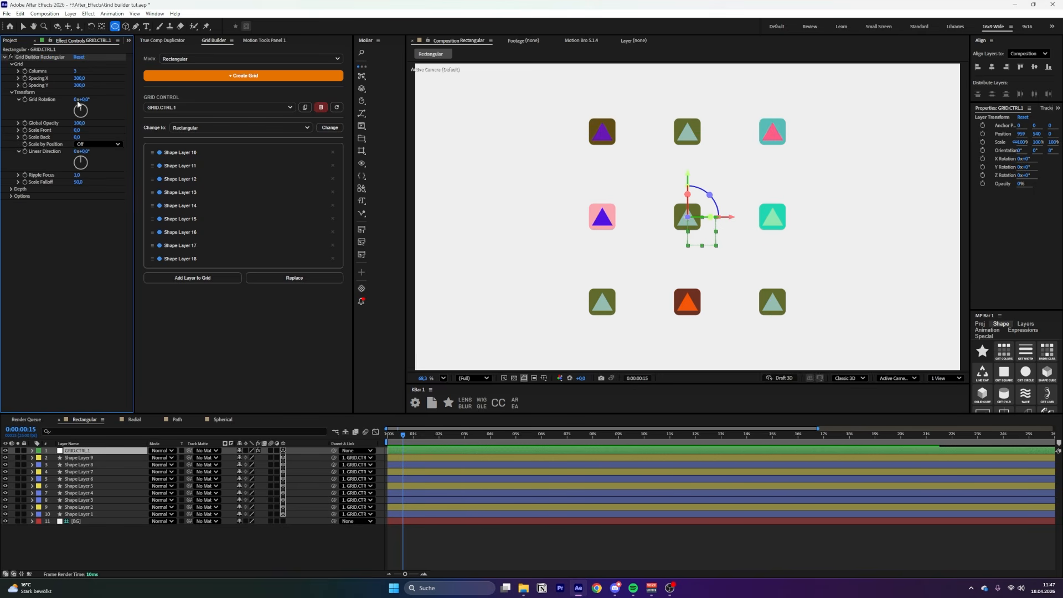
left_click_drag(86, 99, 168, 101)
left_click_drag(83, 127, 105, 127)
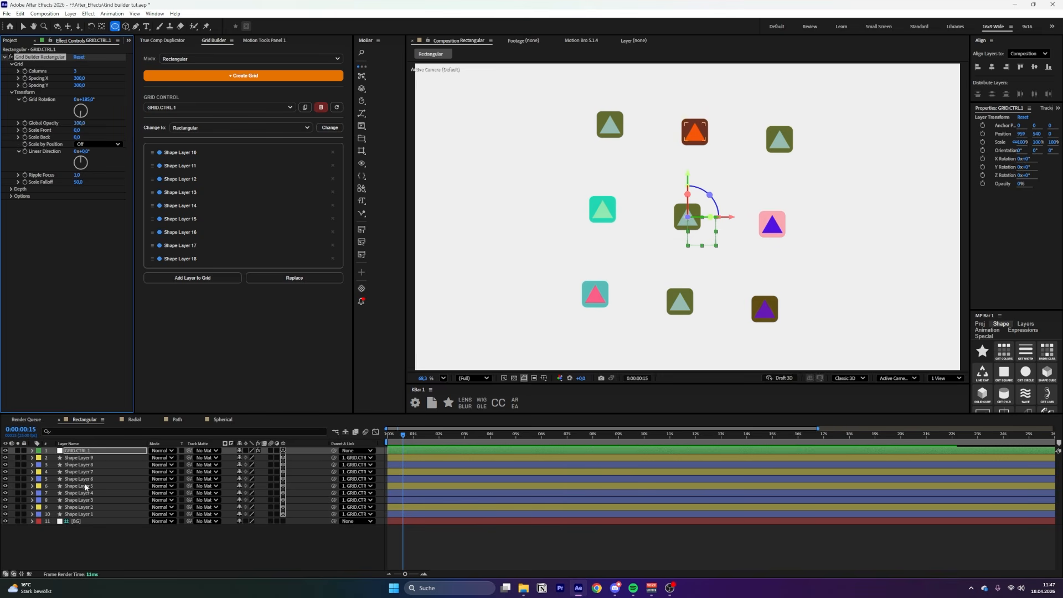
Undo the rotation, enlarge front shapes with Scale Front, and try Linear scale by position
key("ctrl+z")
mouse_move(79, 129)
left_mouse_down()
mouse_move(111, 127)
mouse_move(60, 138)
left_mouse_up()
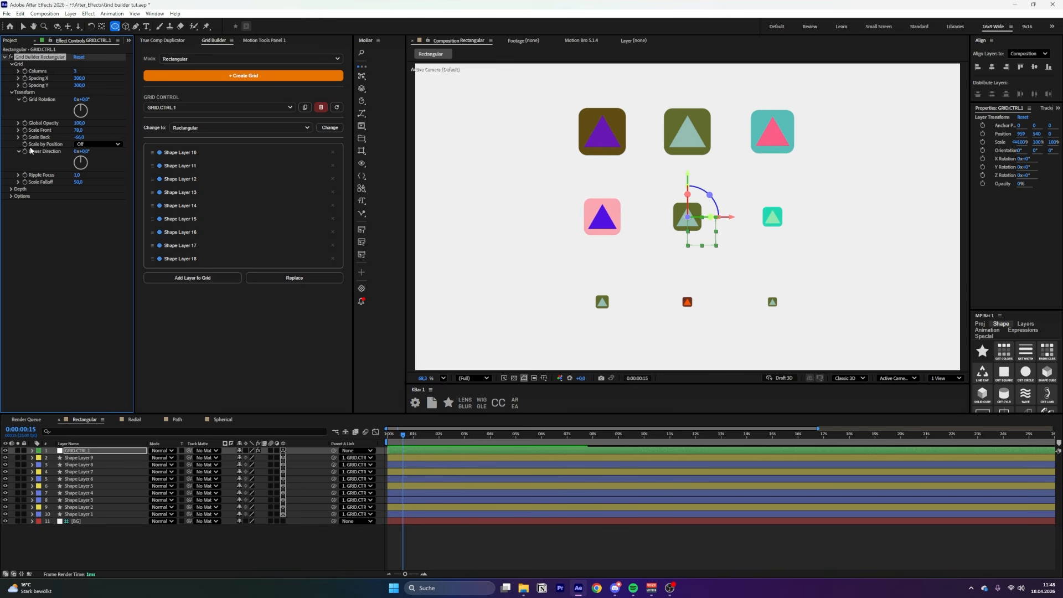
left_click(80, 145)
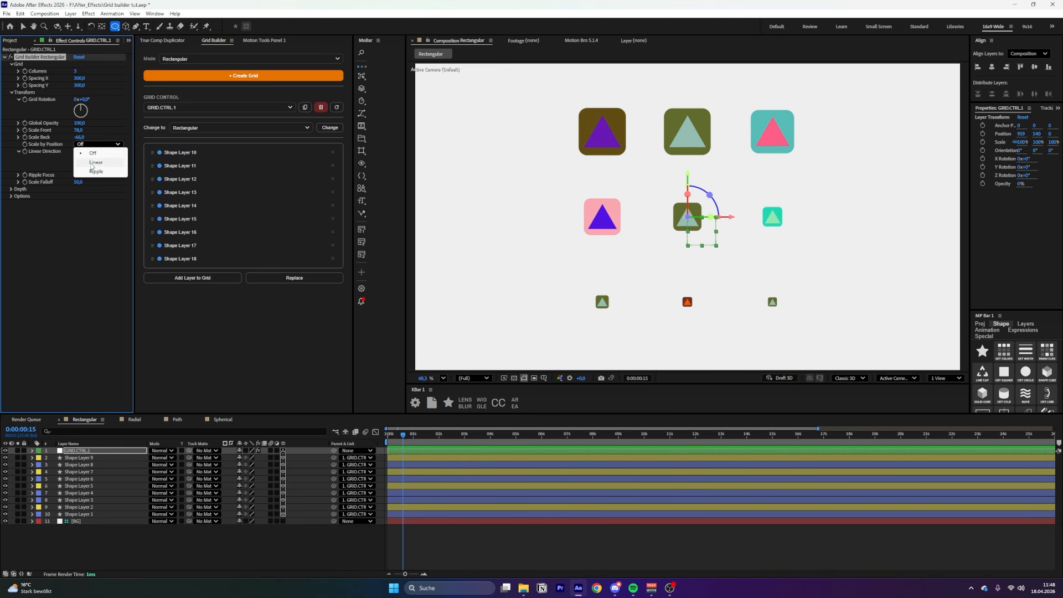
left_click(105, 164)
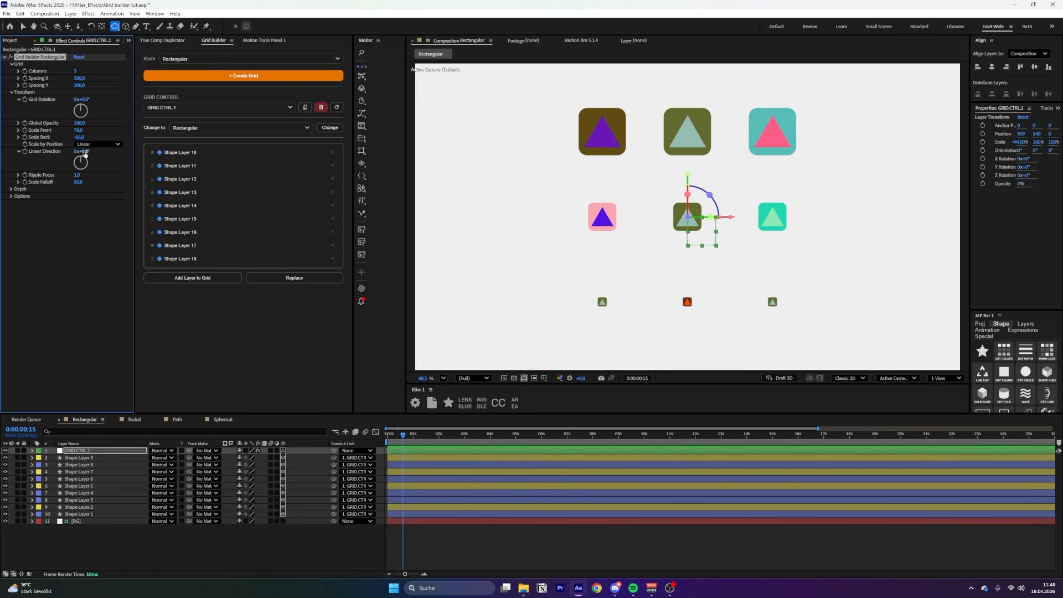
left_click_drag(89, 152, 279, 178)
key("ctrl+z")
left_click_drag(85, 100, 278, 107)
key("ctrl+z")
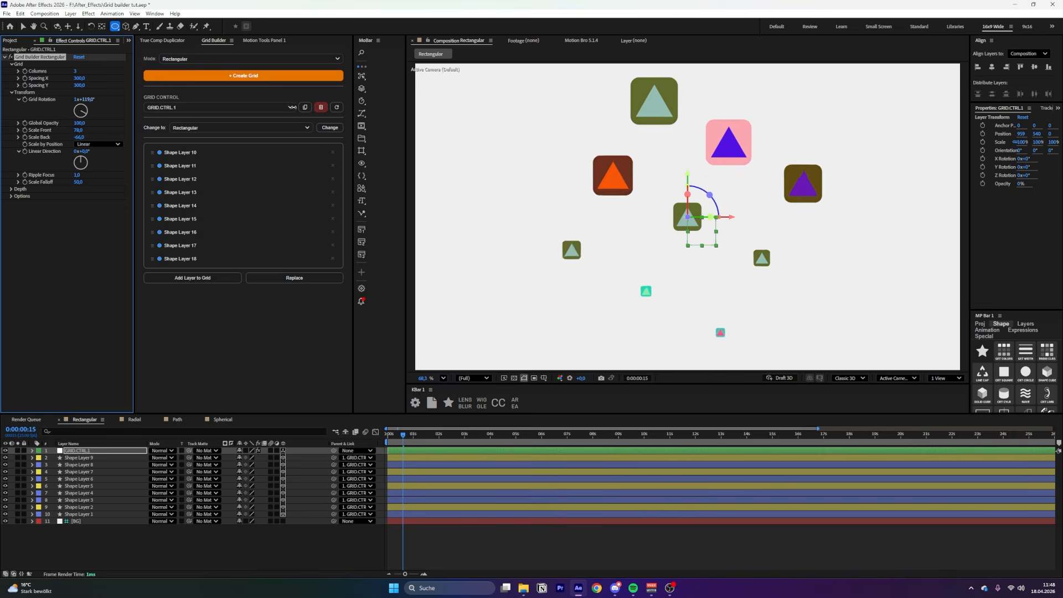
Try Ripple scaling focused on the top-middle shape, then return to Linear and reset scaling
left_click(98, 144)
left_click(97, 172)
key("v")
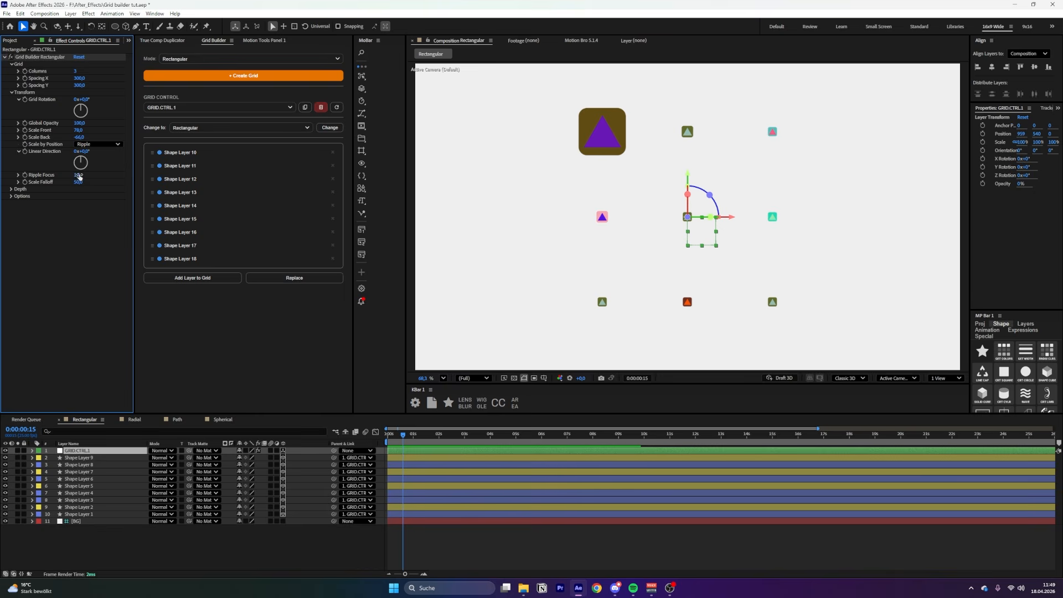
left_click_drag(79, 176, 81, 176)
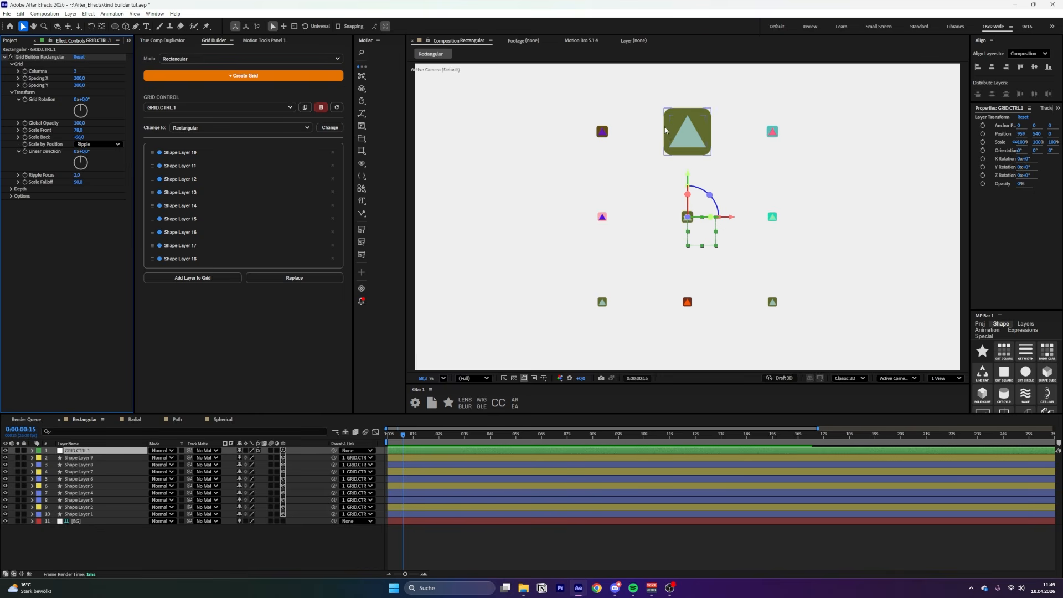
mouse_move(79, 183)
left_mouse_down()
mouse_move(111, 183)
mouse_move(88, 179)
left_mouse_up()
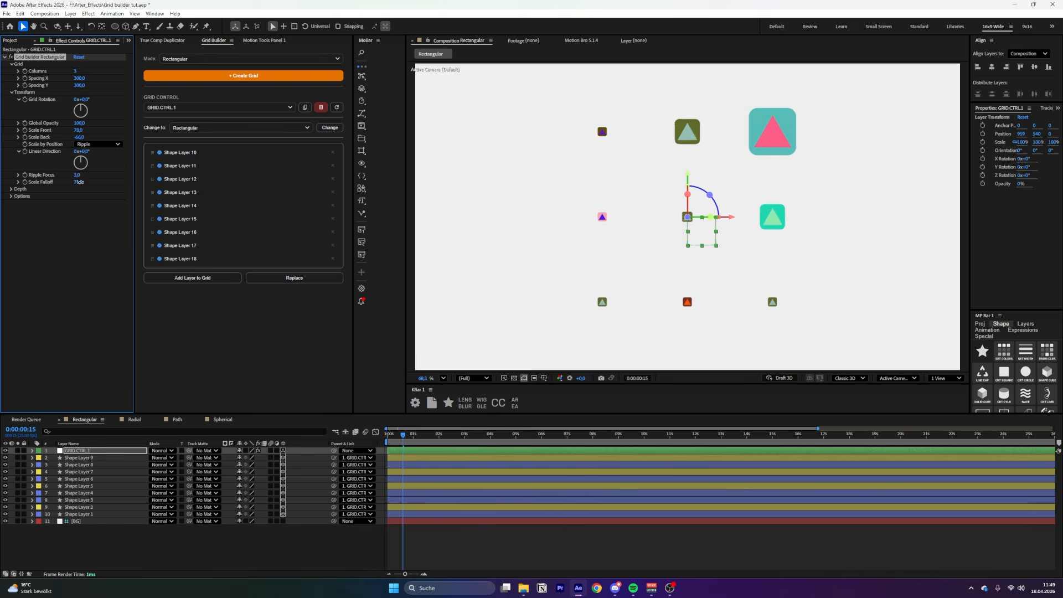
left_click(102, 144)
left_click(95, 162)
left_click(11, 189)
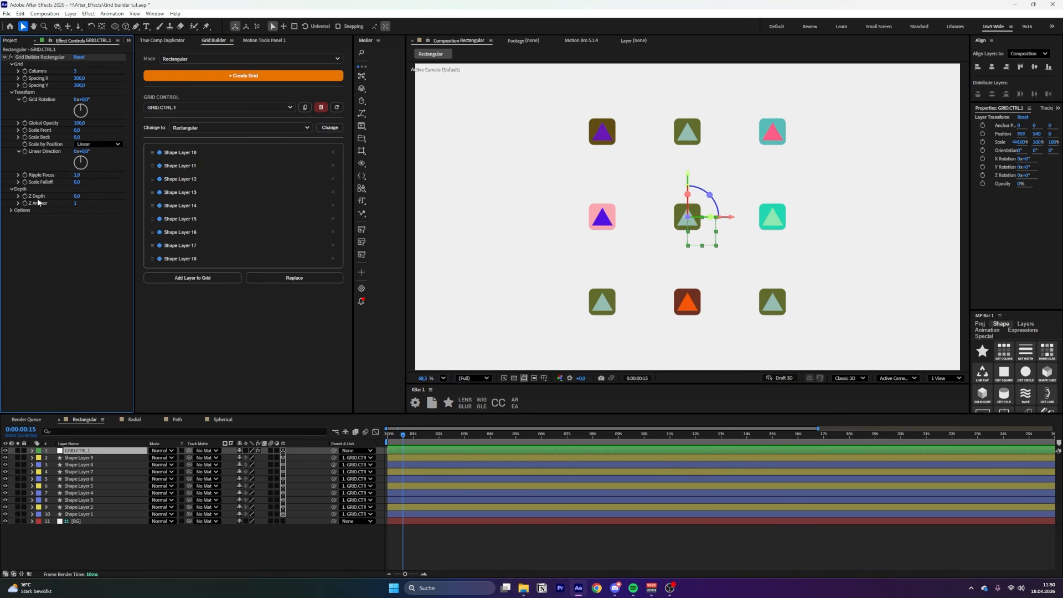
Push the grid shapes apart in Z Depth and switch the viewer to a four-view layout
left_click_drag(75, 196, 100, 197)
left_click(947, 378)
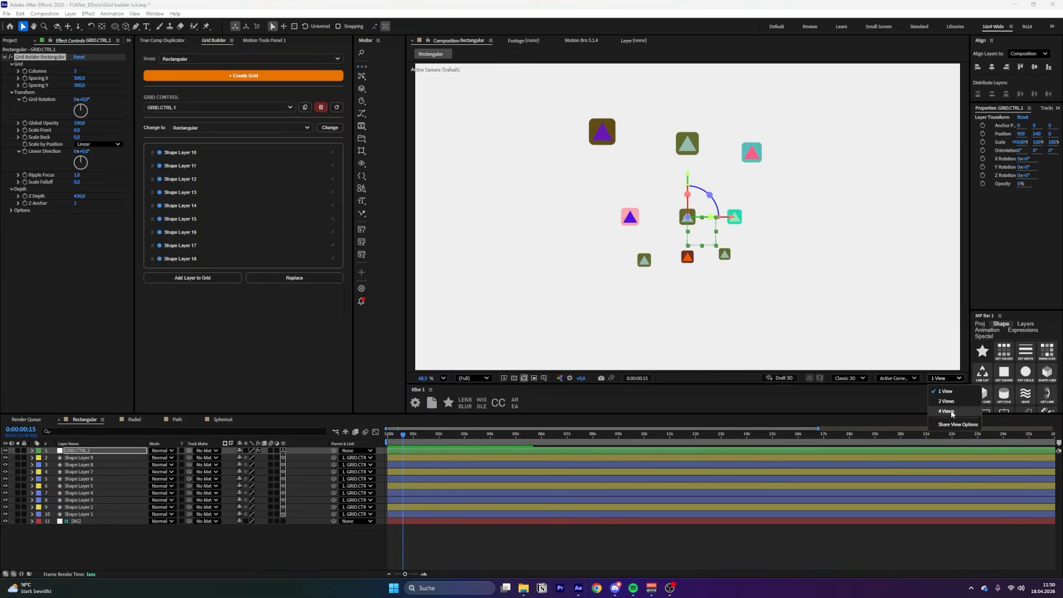
left_click(944, 415)
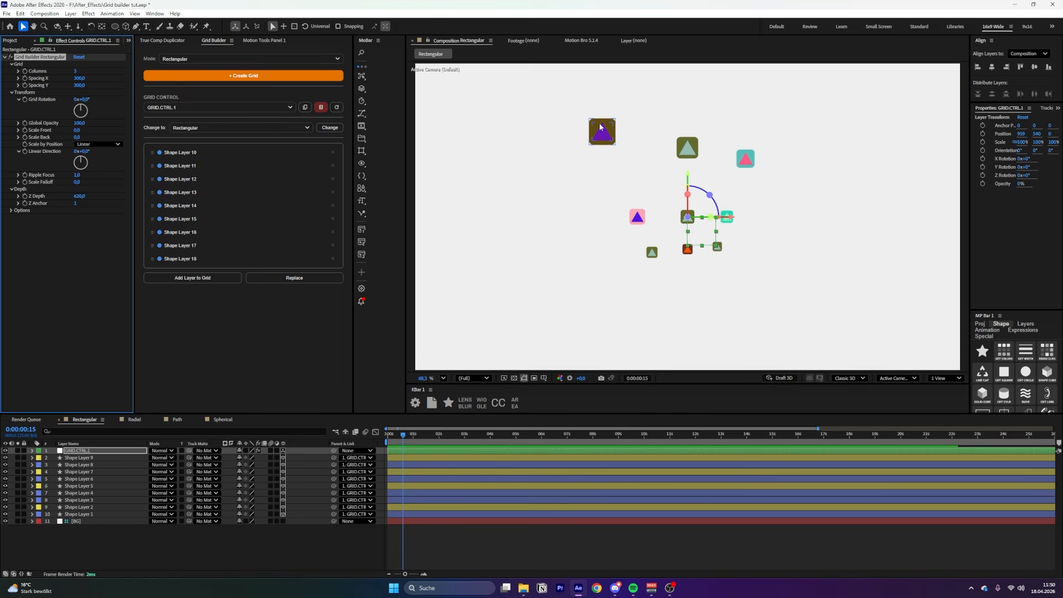
left_click(600, 127)
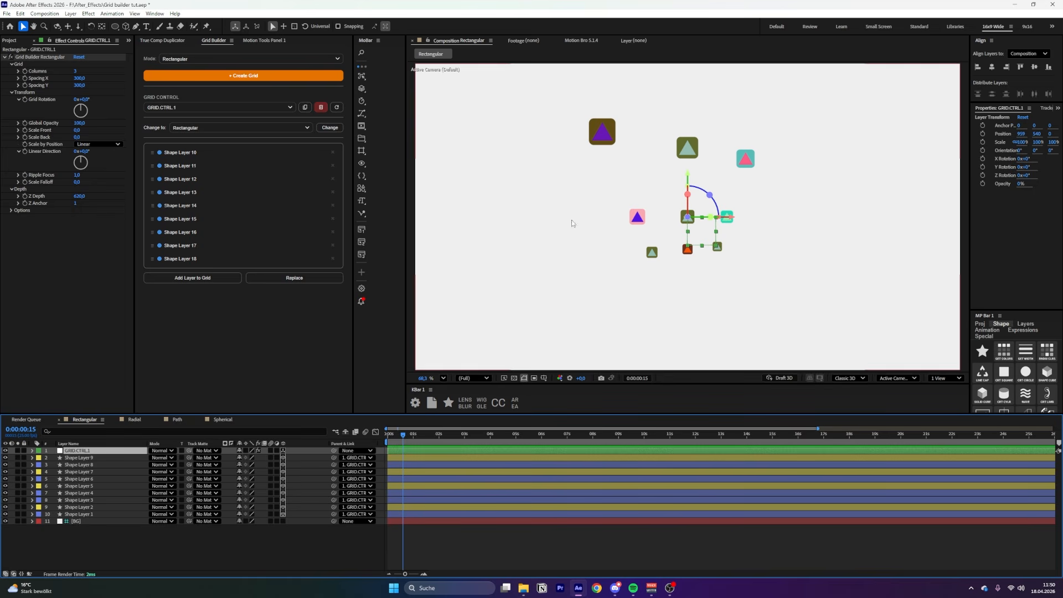
Set Z Anchor to 3, bring Z Depth back to 0, and expand Options
left_click(75, 203)
type("3")
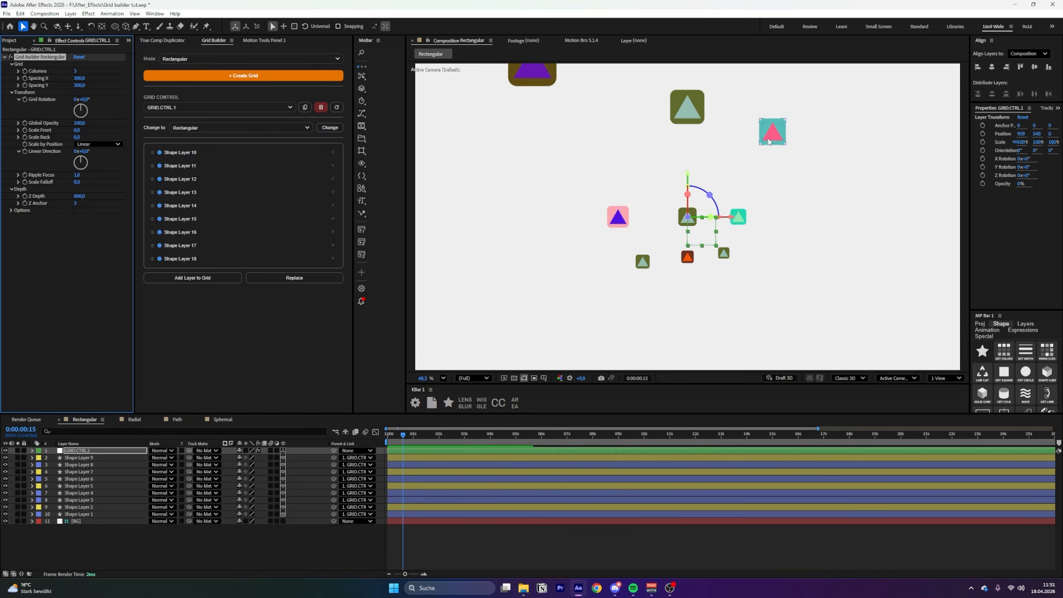
left_click_drag(80, 196, 49, 191)
left_click(11, 210)
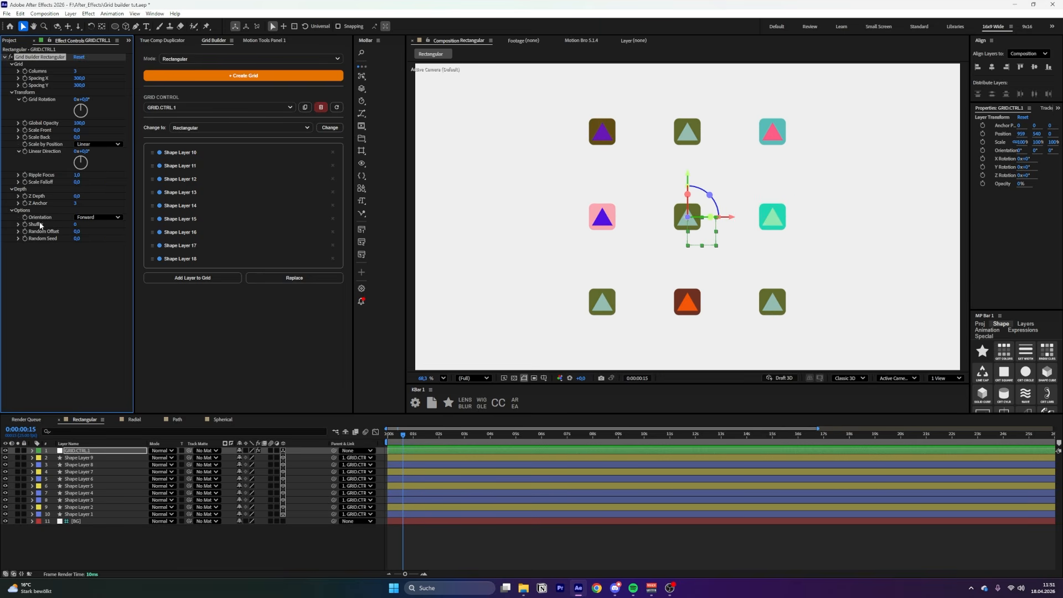
Tilt the grid control around X and Y to preview the layout in 3D
left_click(97, 217)
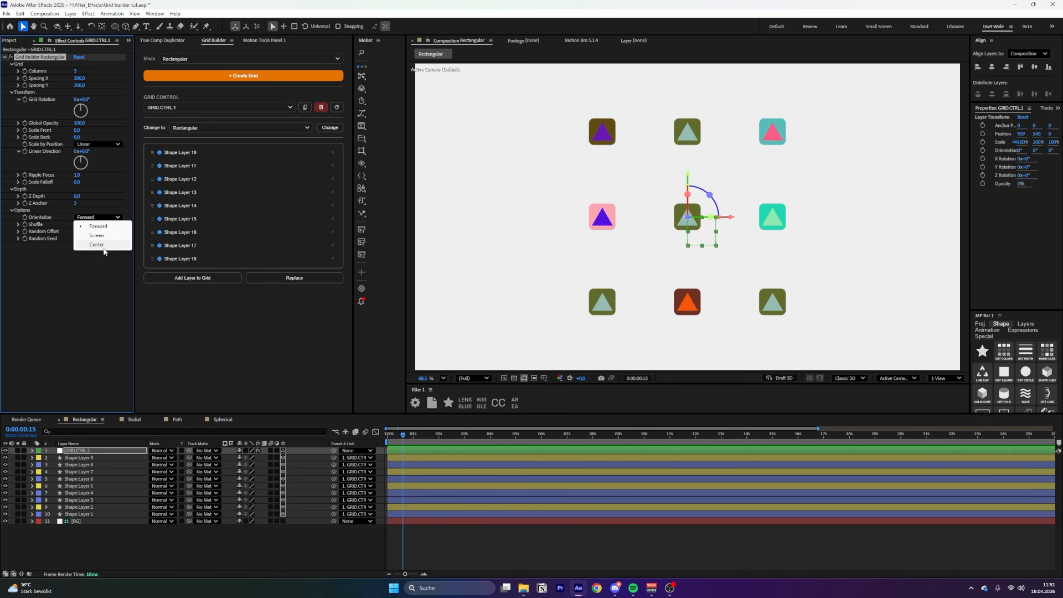
left_click(104, 285)
key("r")
left_click_drag(250, 465, 267, 468)
left_click_drag(267, 467, 267, 468)
left_click_drag(247, 465, 223, 466)
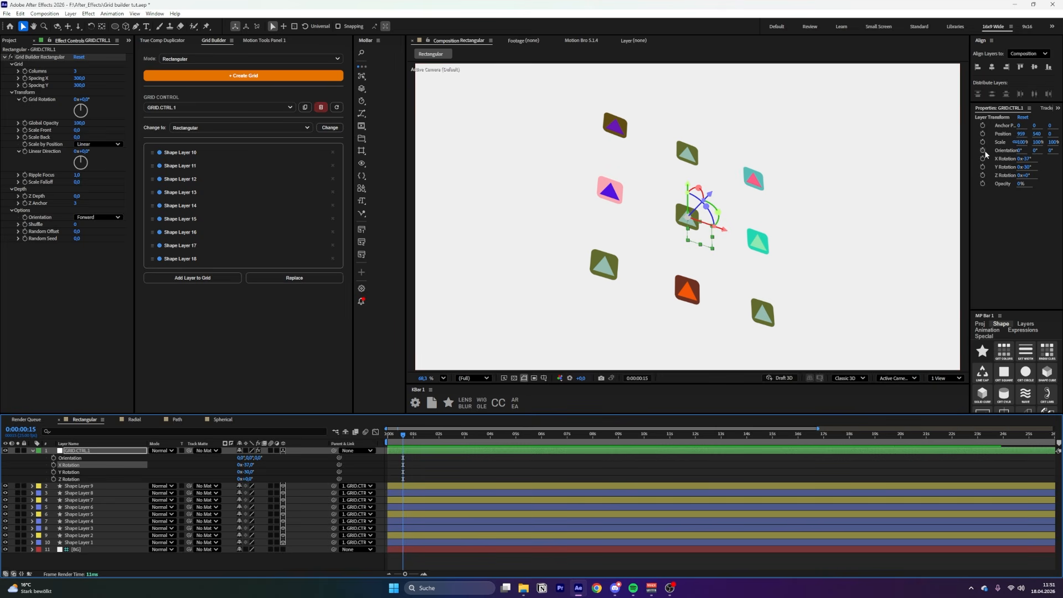
Try Screen orientation with rotation and Grid Rotation tweaks, then set Orientation to Center
left_click(99, 217)
left_click(102, 238)
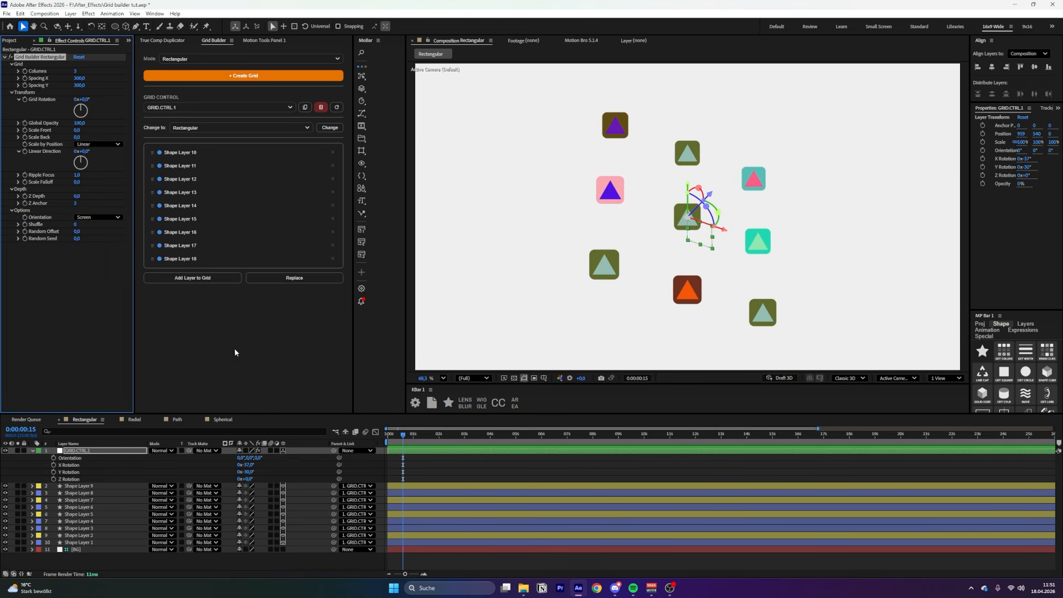
mouse_move(241, 468)
left_mouse_down()
mouse_move(288, 470)
mouse_move(229, 479)
left_mouse_up()
left_click_drag(246, 471, 267, 466)
left_click(92, 116)
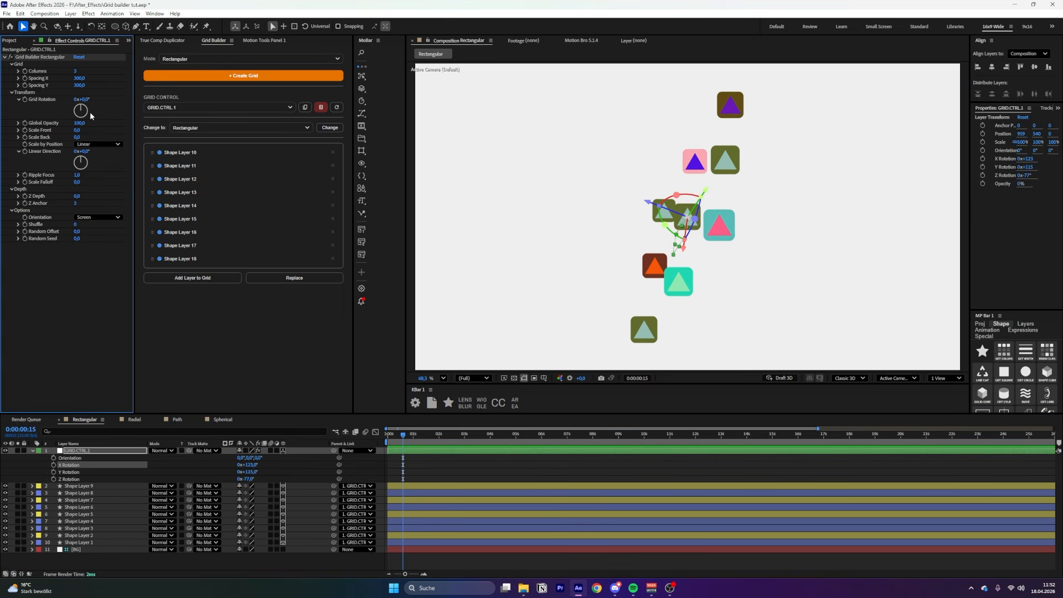
left_click_drag(89, 101, 194, 91)
left_click(110, 218)
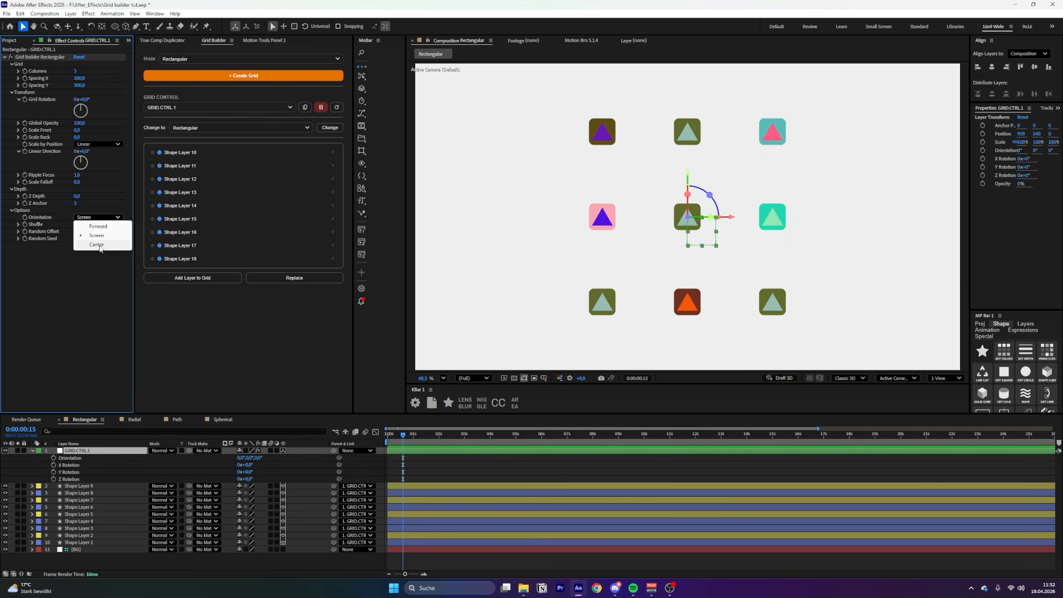
left_click(98, 245)
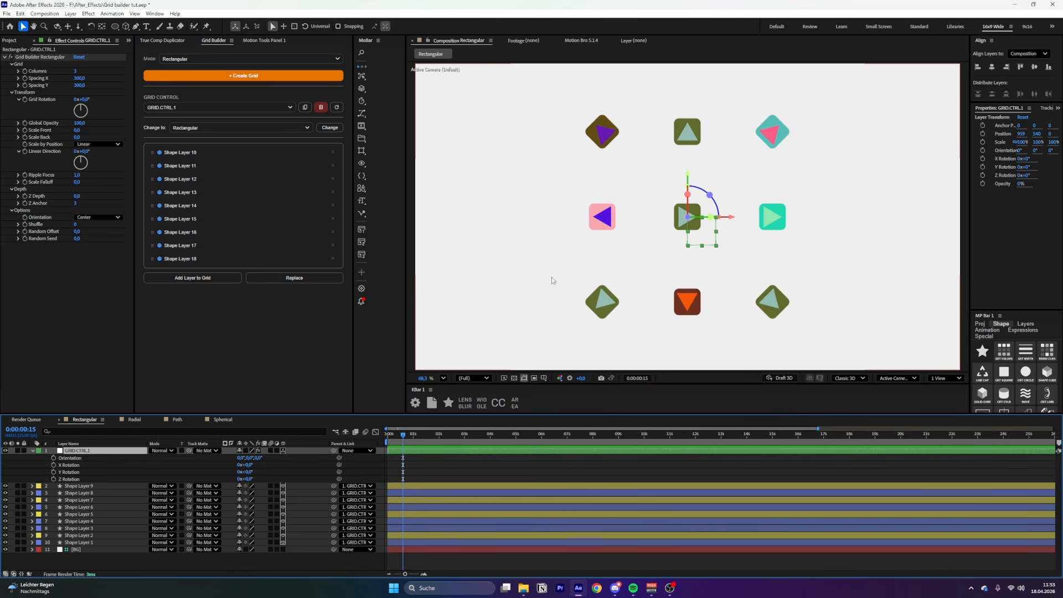
Select the eight outer shape layers and rotate them 180° around Z
left_click_drag(540, 103, 659, 364)
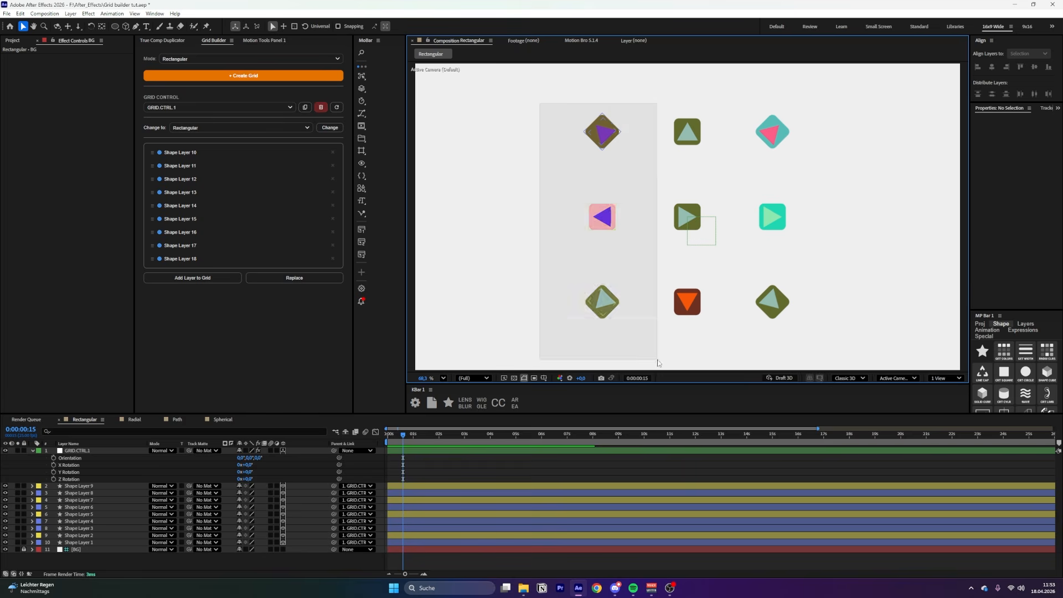
left_click_drag(675, 98, 724, 346)
left_click(678, 299, "shift")
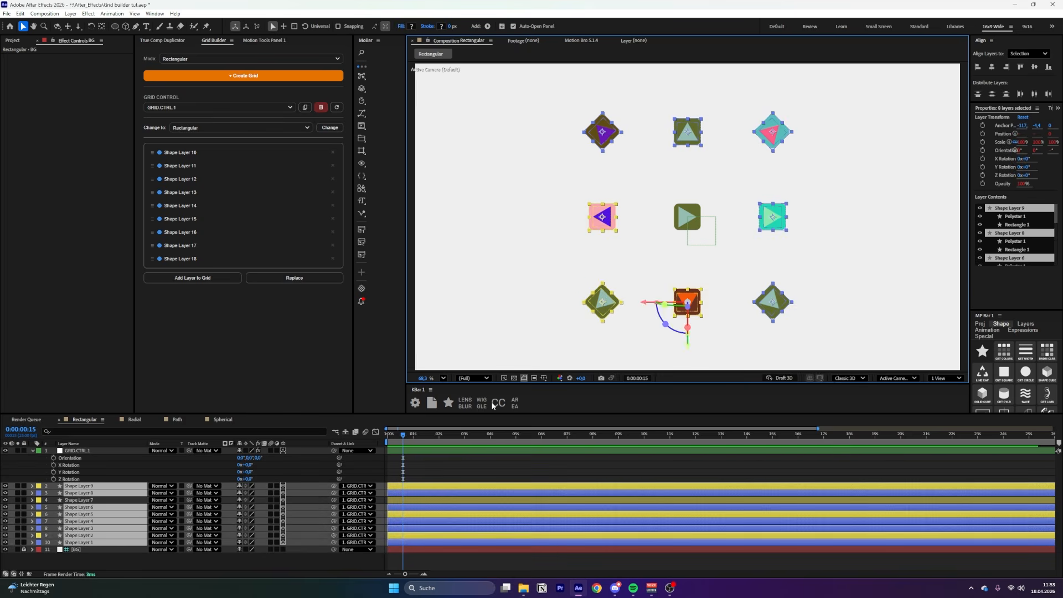
key("r")
left_click_drag(247, 490, 314, 561)
left_click_drag(314, 562, 326, 573)
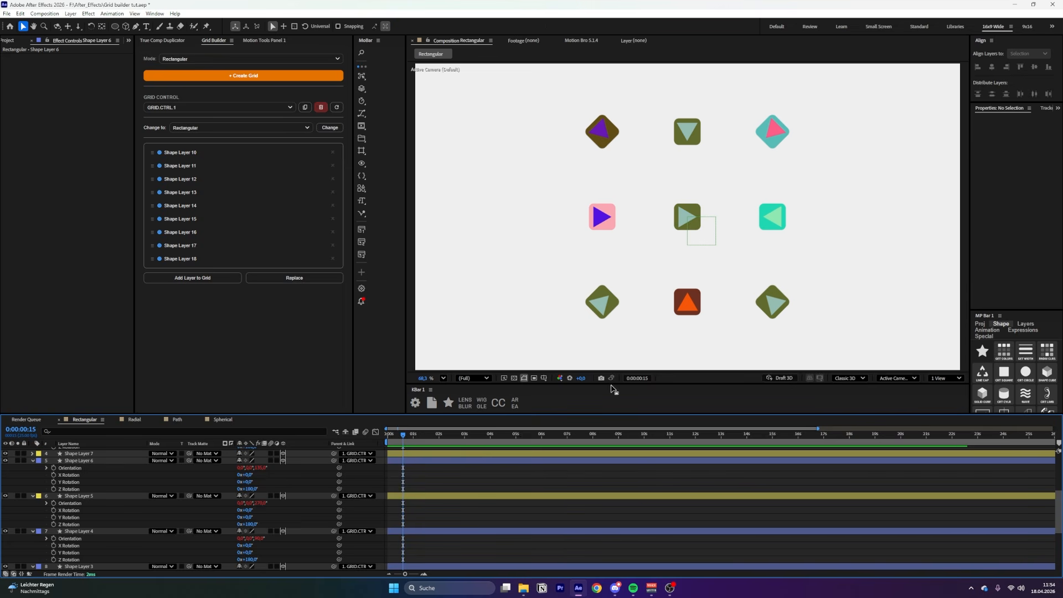
Drag the bottom-left shape around as a test, then deselect so it returns to the grid
left_click_drag(604, 304, 562, 450)
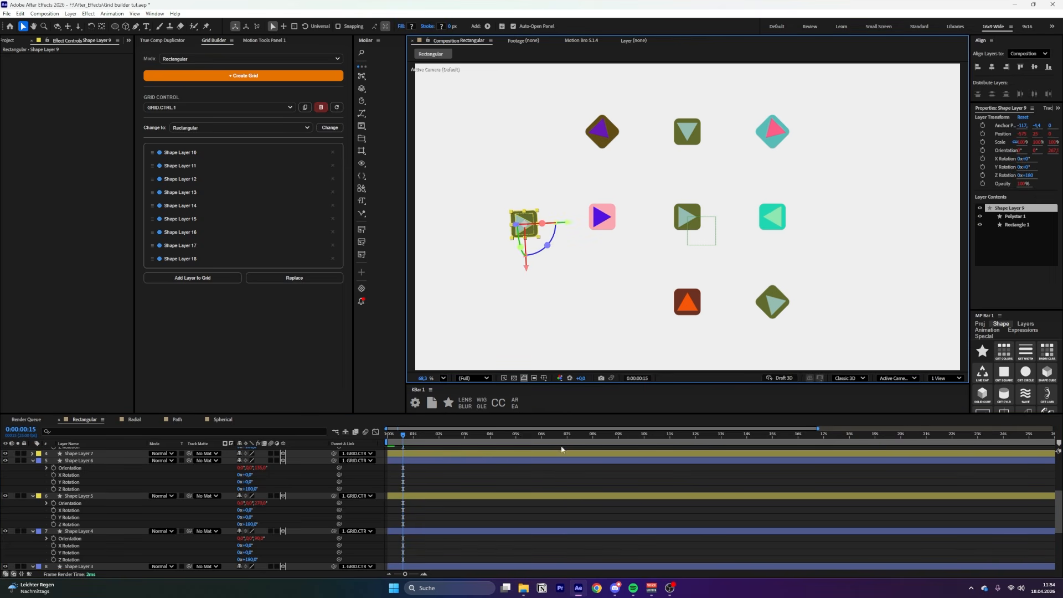
left_click_drag(568, 223, 545, 223)
left_click_drag(502, 268, 483, 295)
left_click(554, 472)
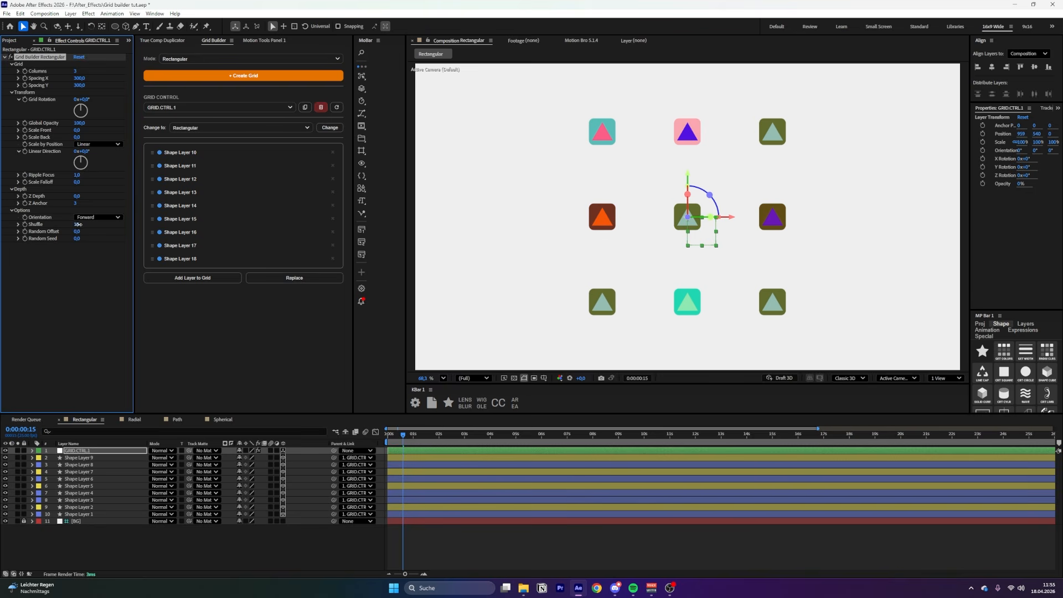
Scrub Shuffle, Random Offset and Random Seed to randomize the grid's shape placement
left_click_drag(83, 225, 218, 242)
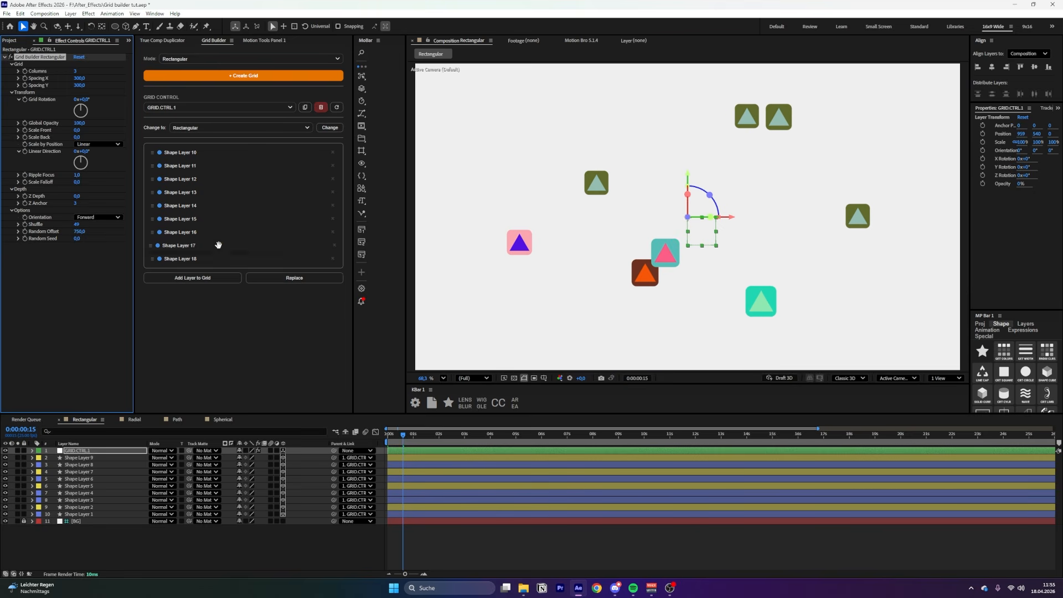
left_click_drag(77, 238, 89, 234)
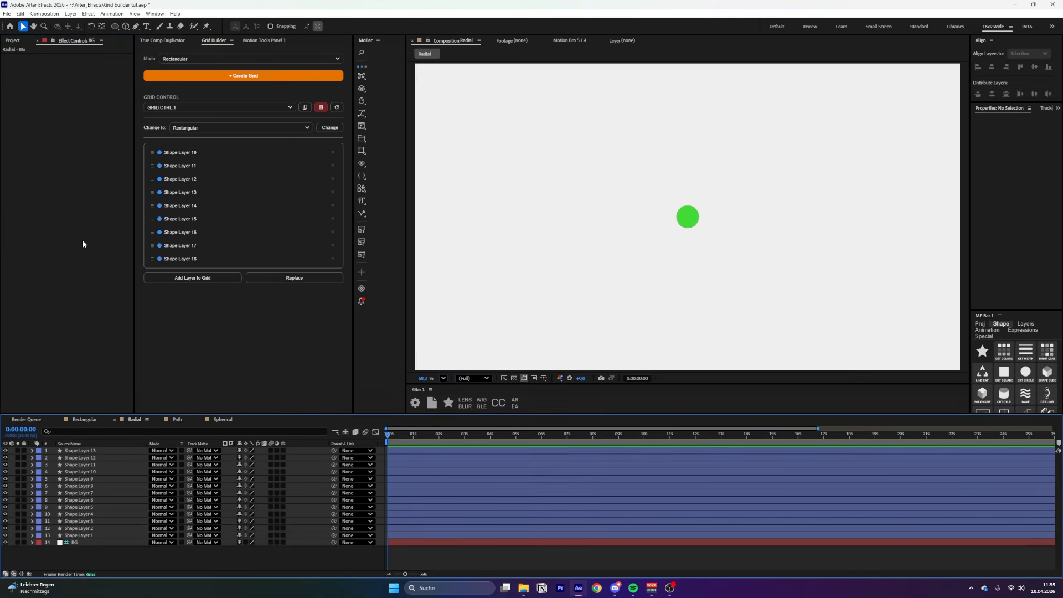
Build a Radial grid from the 13 circles and adjust Spread to 13
left_click(177, 59)
left_click(177, 71)
left_click(178, 76)
left_click_drag(75, 74, 45, 76)
left_click(11, 85)
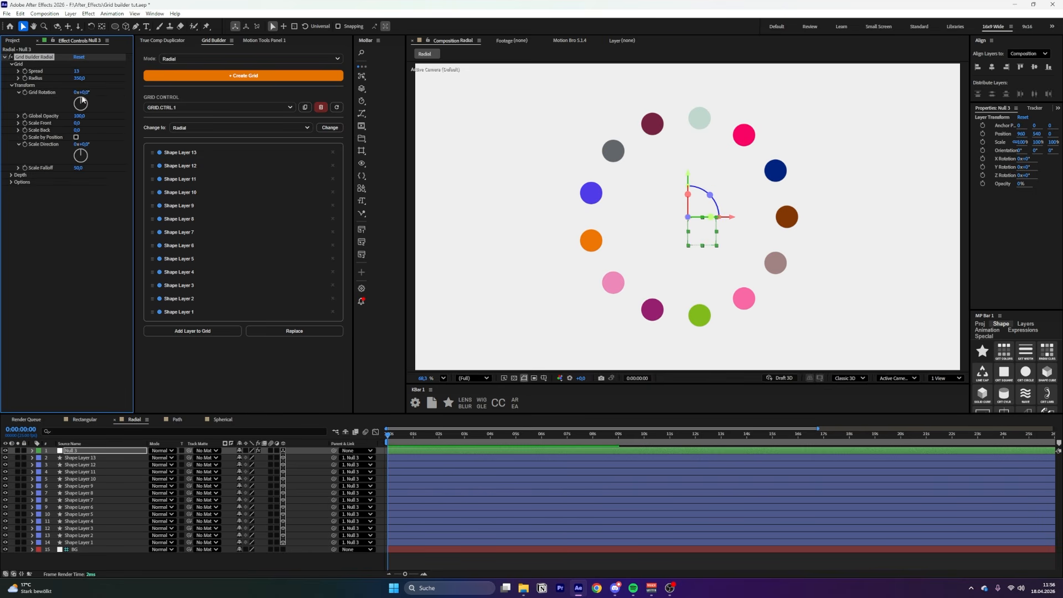
Rotate the ring, scale the front and back circles, and turn Scale by Position on
left_click_drag(91, 90, 118, 92)
left_click_drag(78, 123, 124, 121)
left_click_drag(77, 130, 269, 158)
left_click(76, 137)
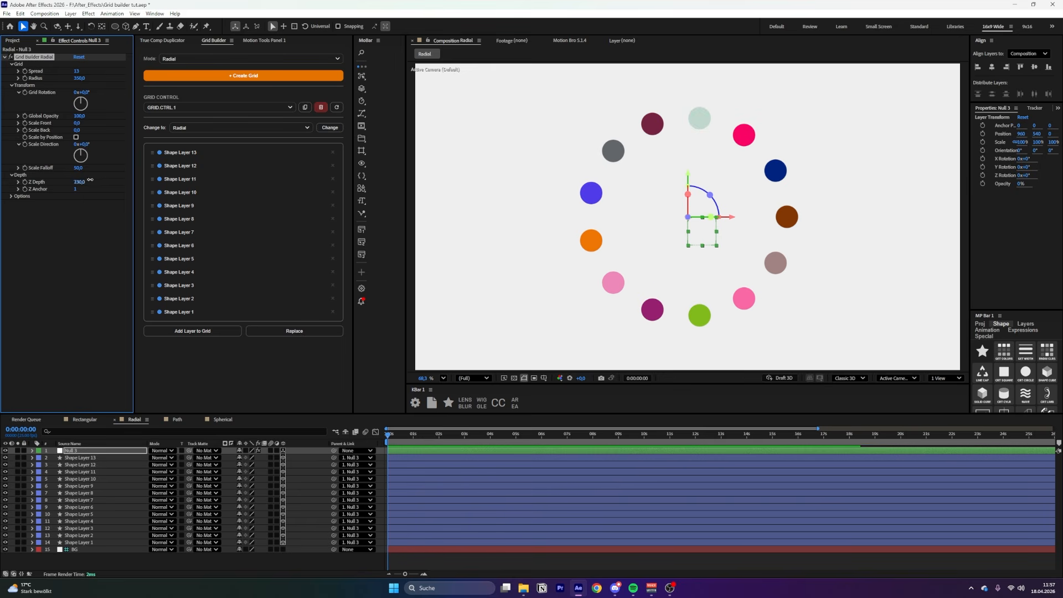
Adjust Z Depth and Z Anchor, then scrub Shuffle, Random Offset and Random Seed
mouse_move(89, 180)
left_mouse_down()
mouse_move(79, 176)
mouse_move(92, 177)
left_mouse_up()
mouse_move(77, 189)
left_mouse_down()
mouse_move(126, 189)
mouse_move(83, 189)
mouse_move(91, 183)
left_mouse_up()
left_click(21, 197)
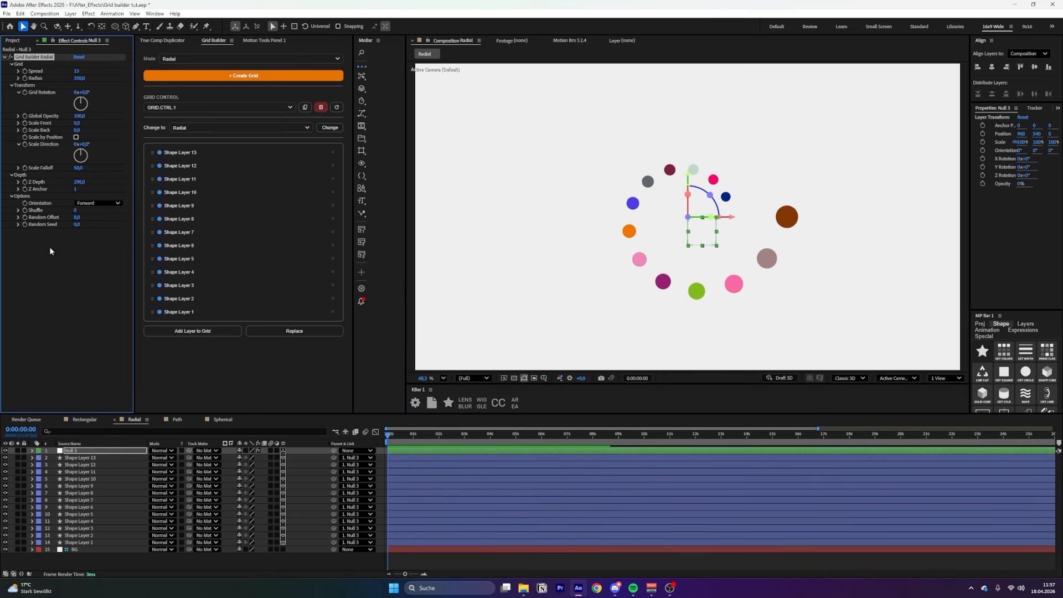
left_click(96, 203)
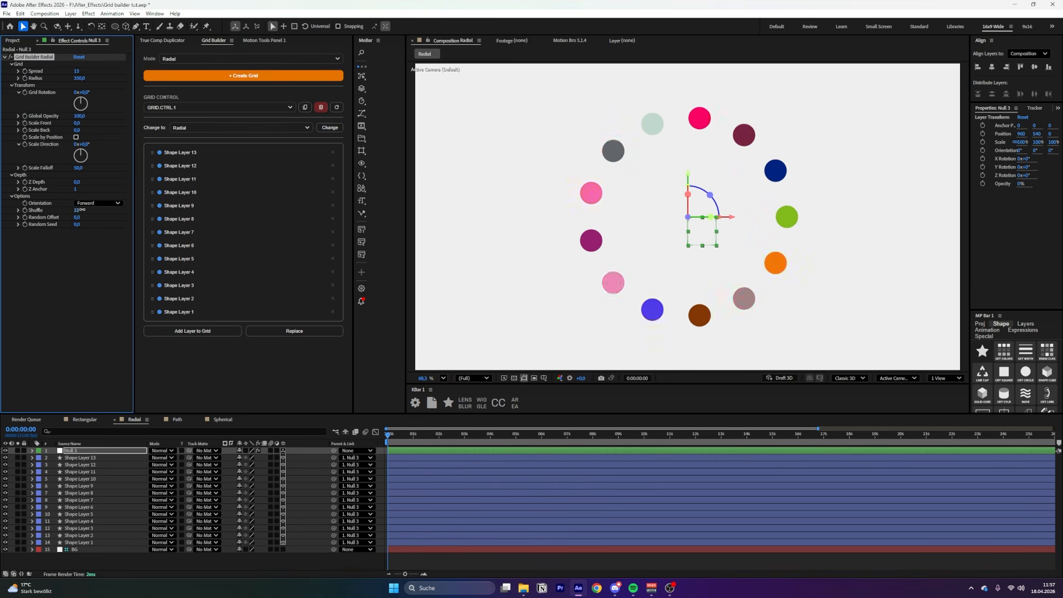
left_click_drag(76, 210, 314, 219)
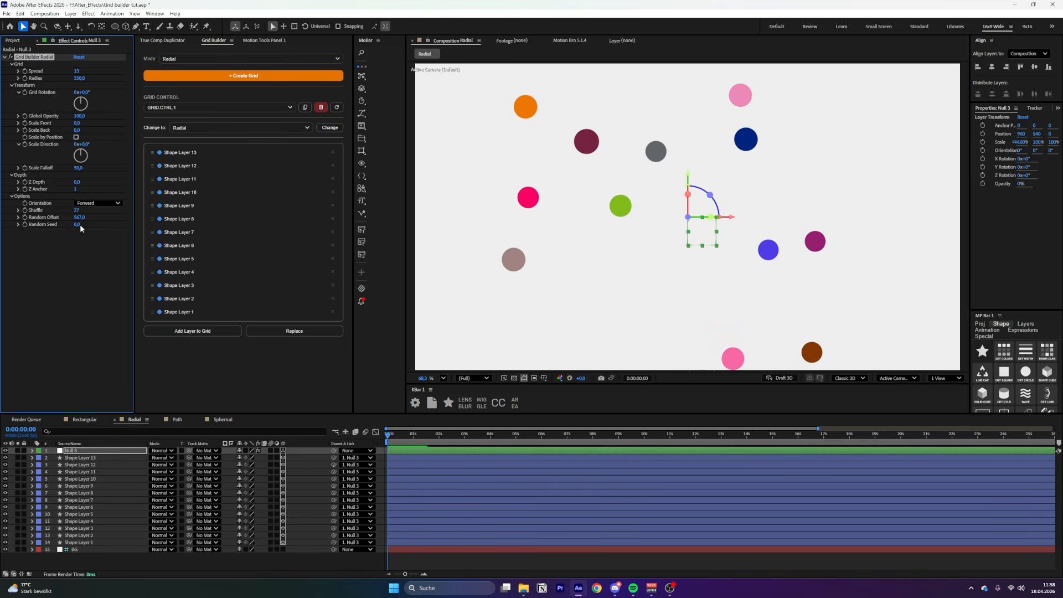
left_click_drag(77, 225, 105, 224)
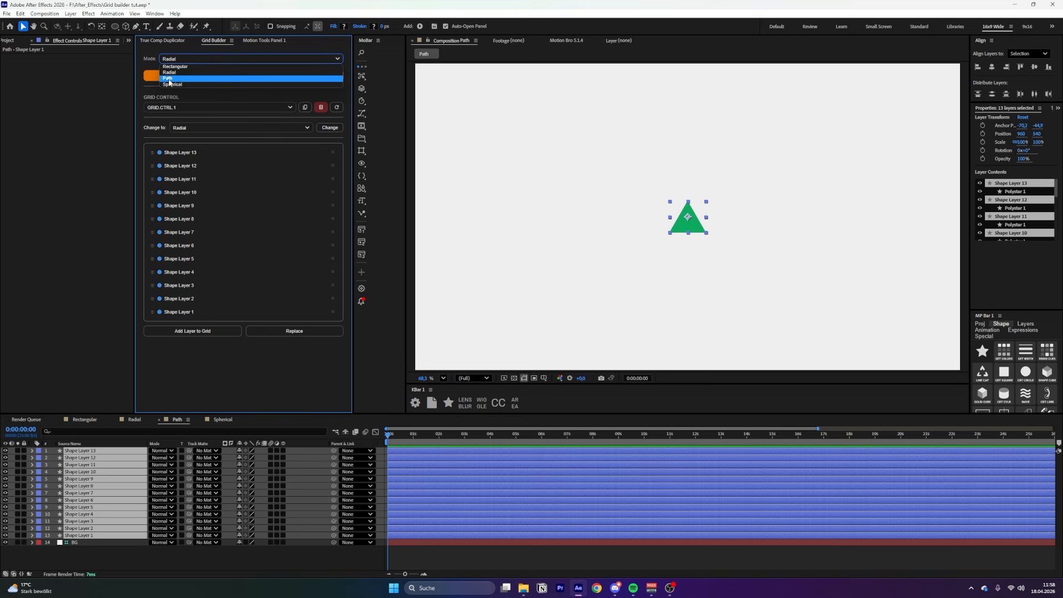
Set Grid Builder Mode to Path and create the path grid from the triangles
left_click(178, 78)
left_click(243, 75)
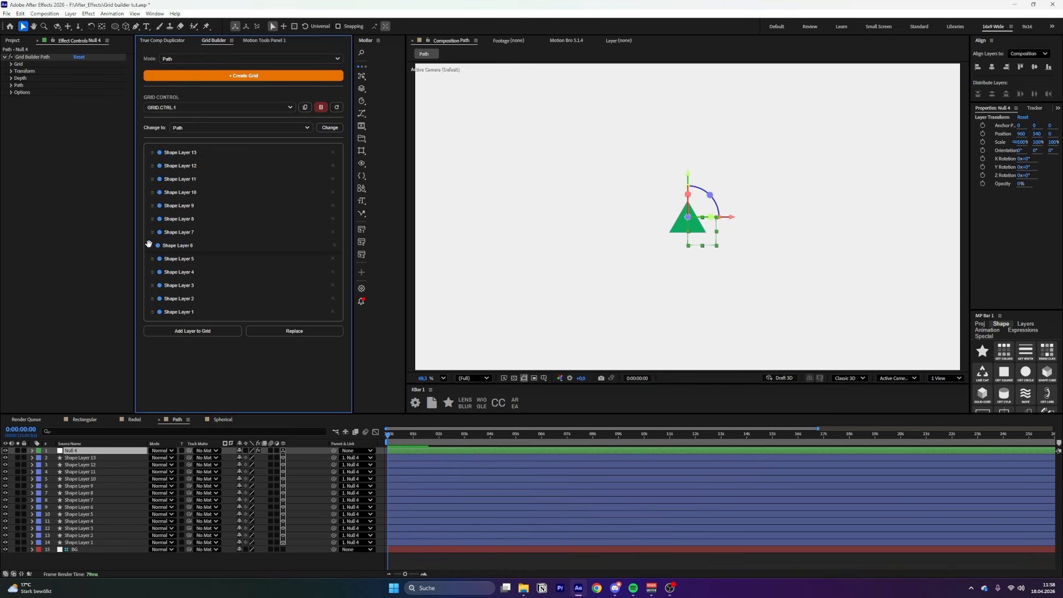
left_click(11, 65)
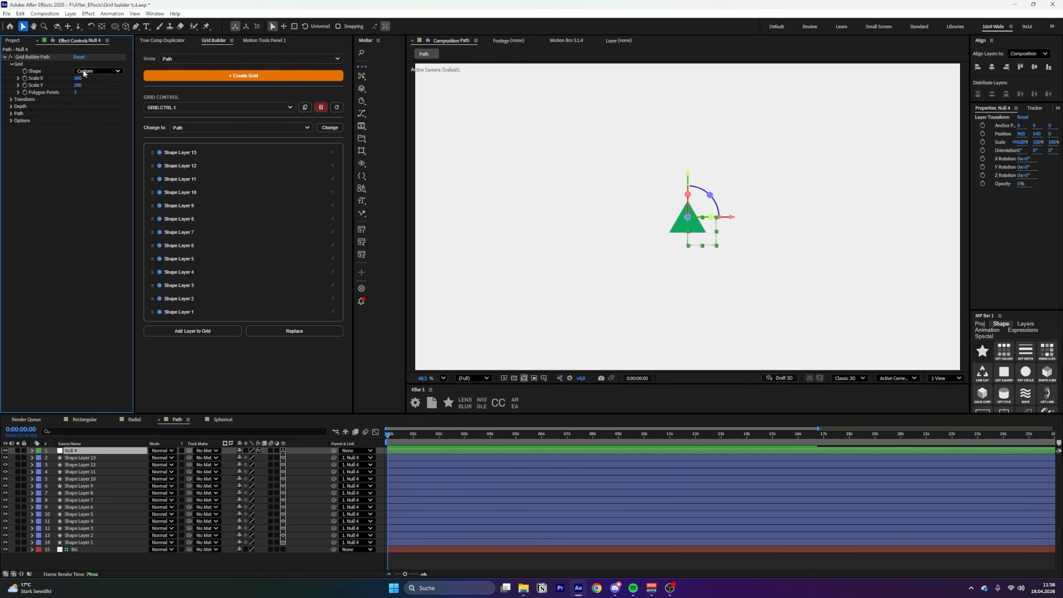
key("g")
Try the Ellipse, Rectangle, Polygon and Star path shapes, ending on Polygon
left_click(98, 71)
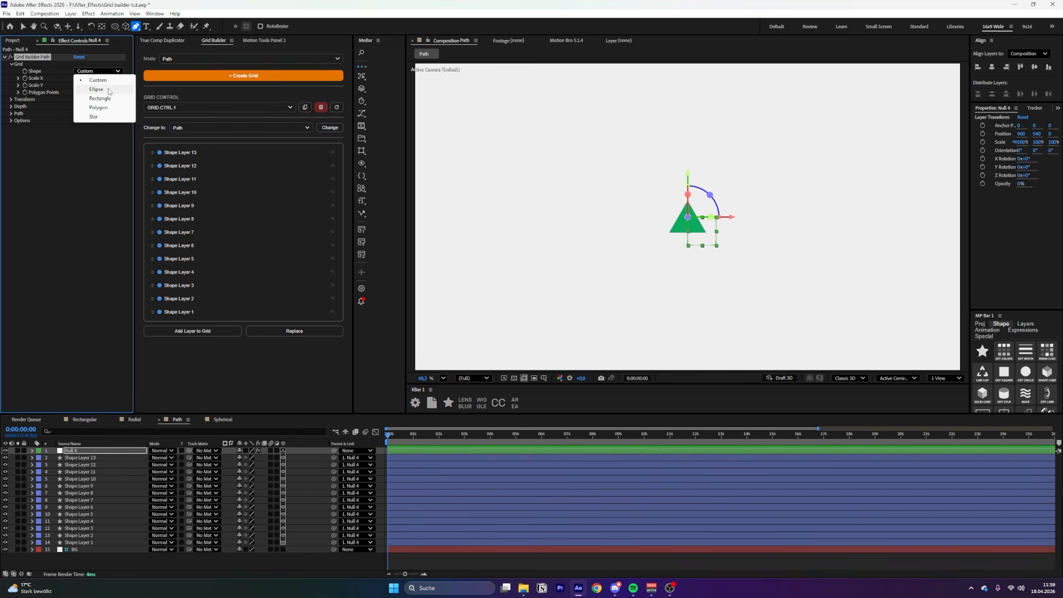
left_click(97, 90)
left_click(94, 71)
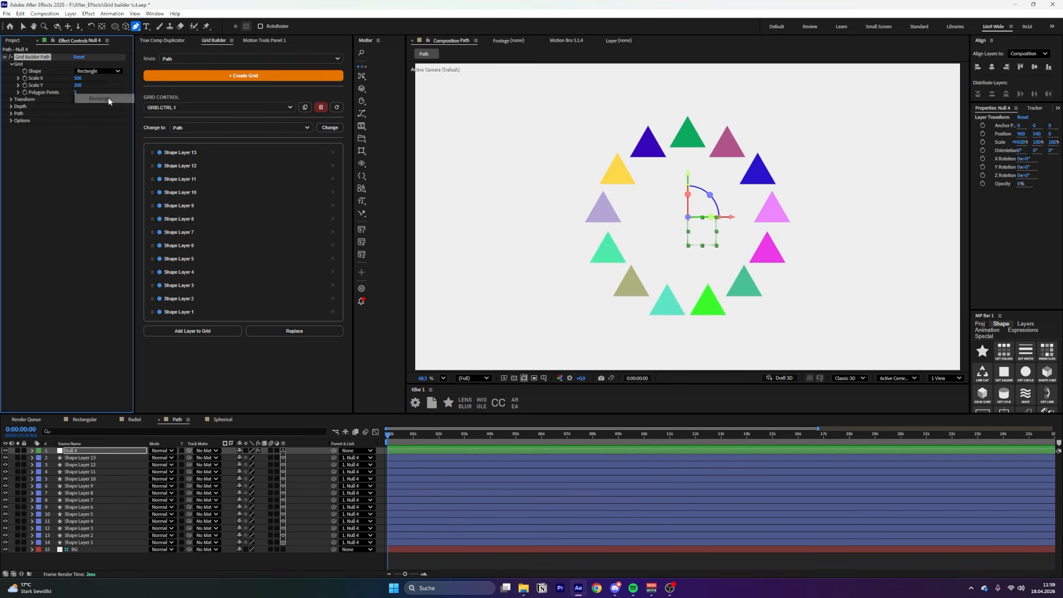
left_click(101, 98)
left_click(105, 71)
left_click(105, 107)
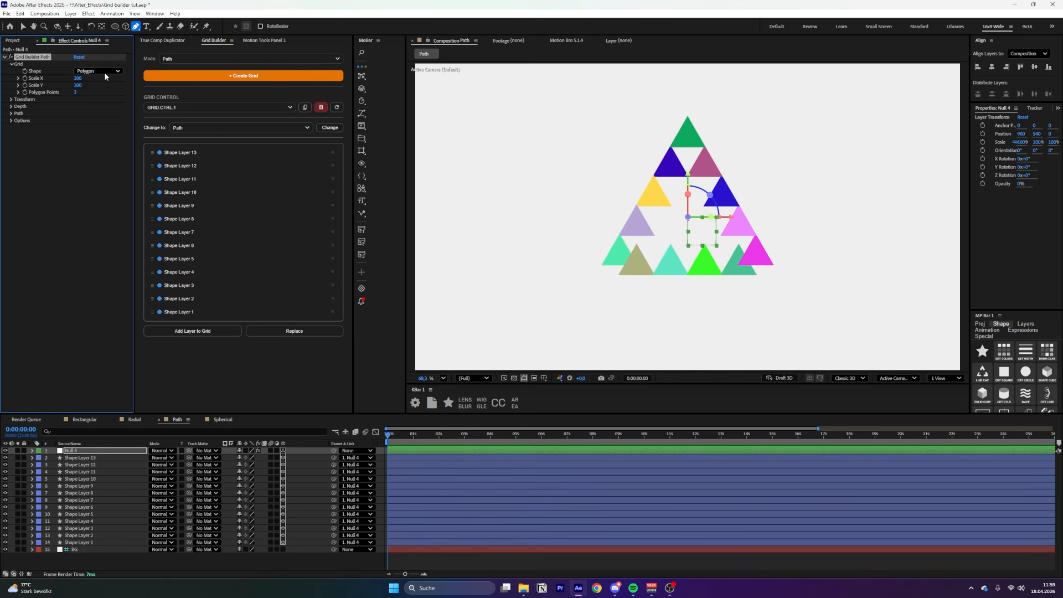
left_click(104, 72)
left_click(101, 116)
left_click(97, 70)
left_click(98, 107)
Set Polygon Points to 6, then switch the path shape to Custom
left_click_drag(74, 93, 83, 93)
left_click_drag(77, 93, 74, 92)
left_click(99, 71)
left_click(98, 81)
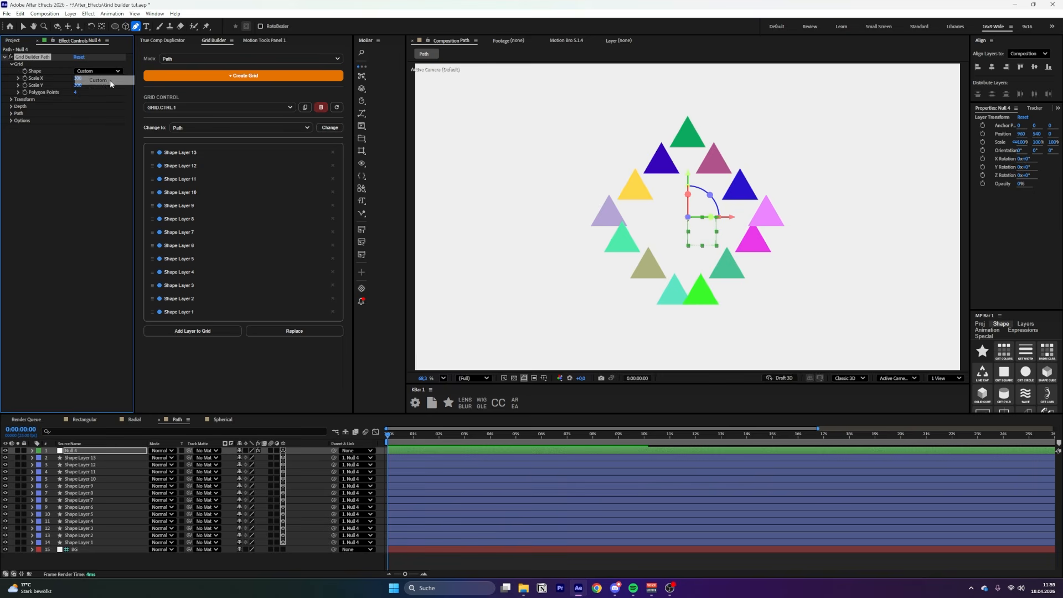
Try Grid Rotation and Scale Front on the path grid, undoing both back to 0
key("v")
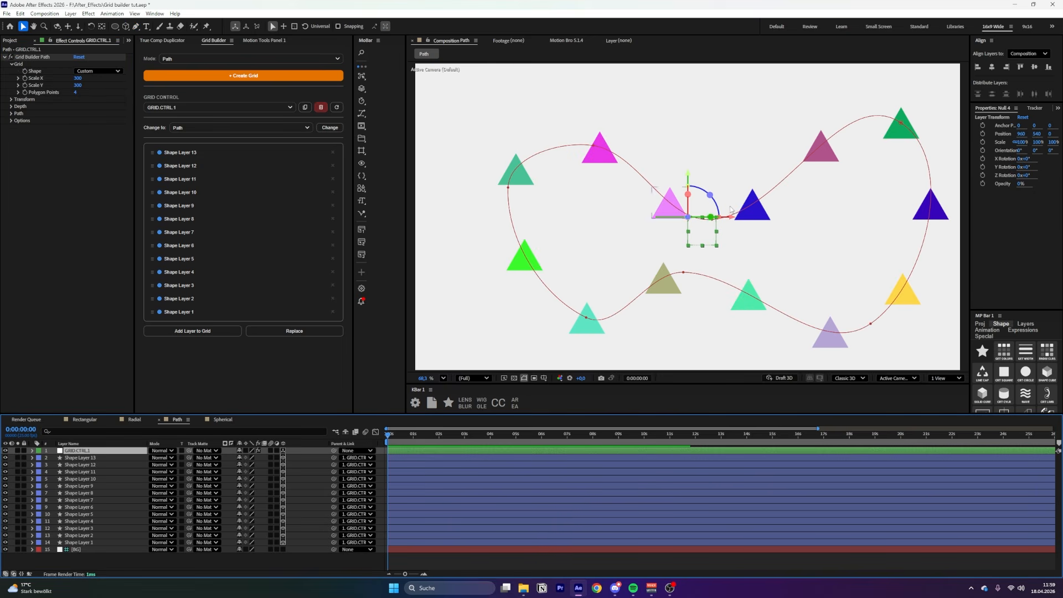
left_click(11, 99)
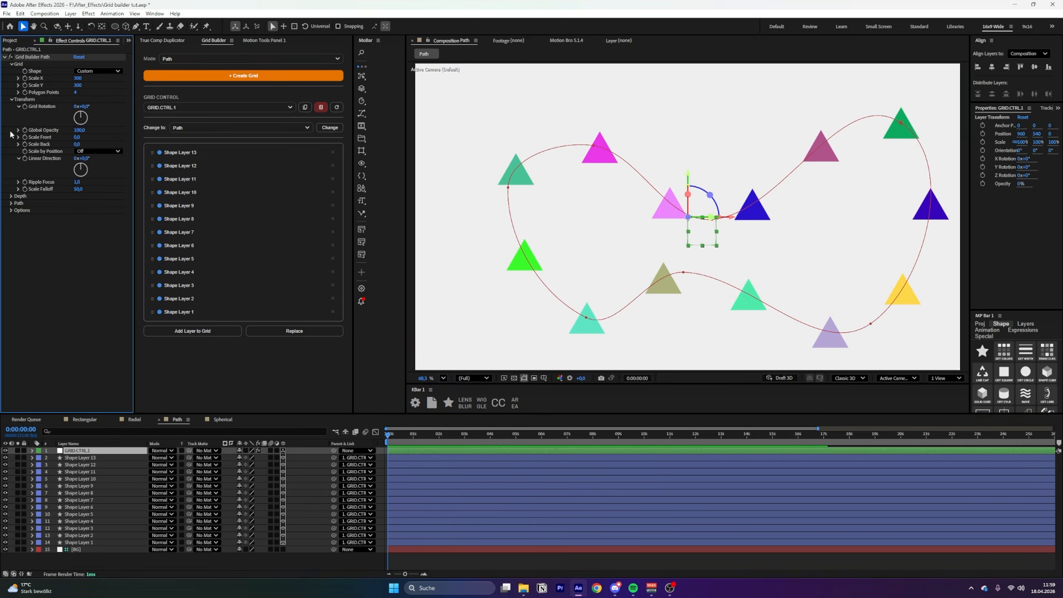
left_click_drag(83, 106, 268, 111)
key("ctrl+z")
left_click_drag(77, 136, 38, 136)
key("ctrl+z")
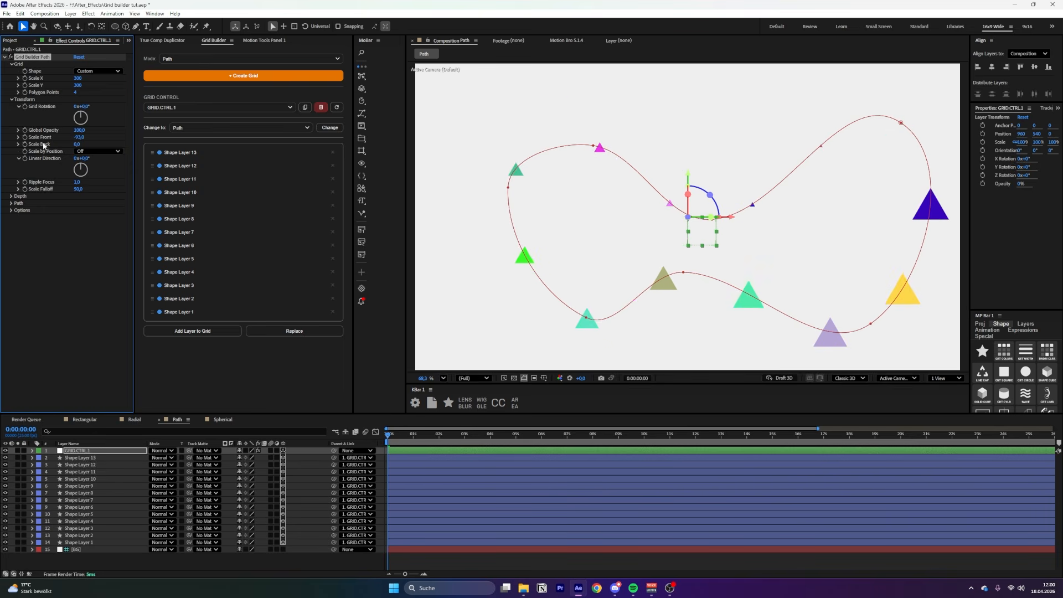
Keep Scale by Position Off and scrub Z Depth to about 680
left_click(98, 152)
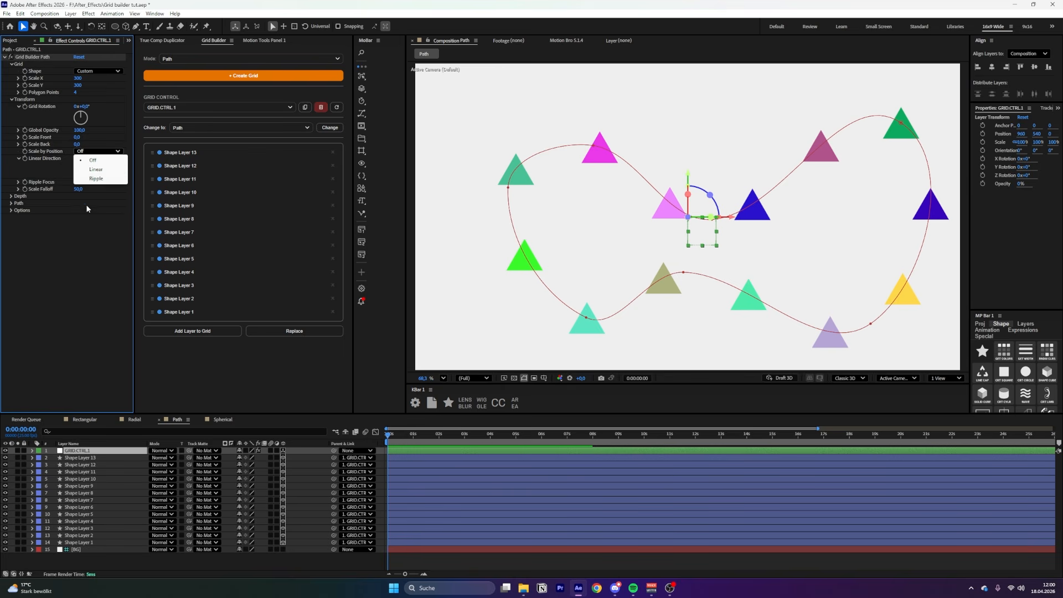
left_click(79, 230)
left_click(11, 196)
left_click_drag(77, 205, 103, 199)
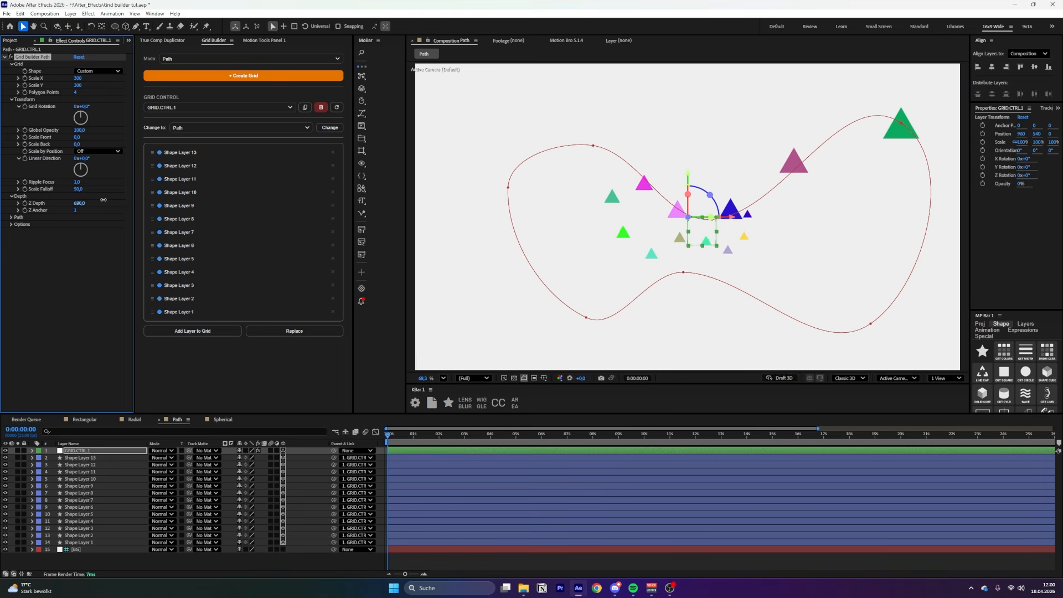
Undo Z Depth back to 0 and check Orientation, leaving it on Forward
key("ctrl+z")
left_click(11, 225)
left_click(12, 218)
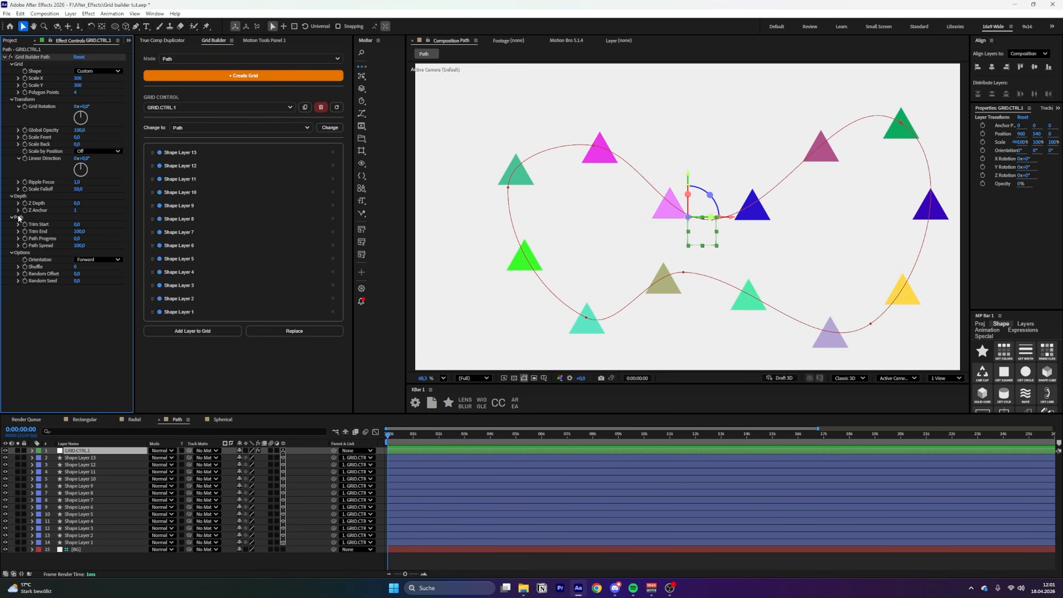
left_click(95, 260)
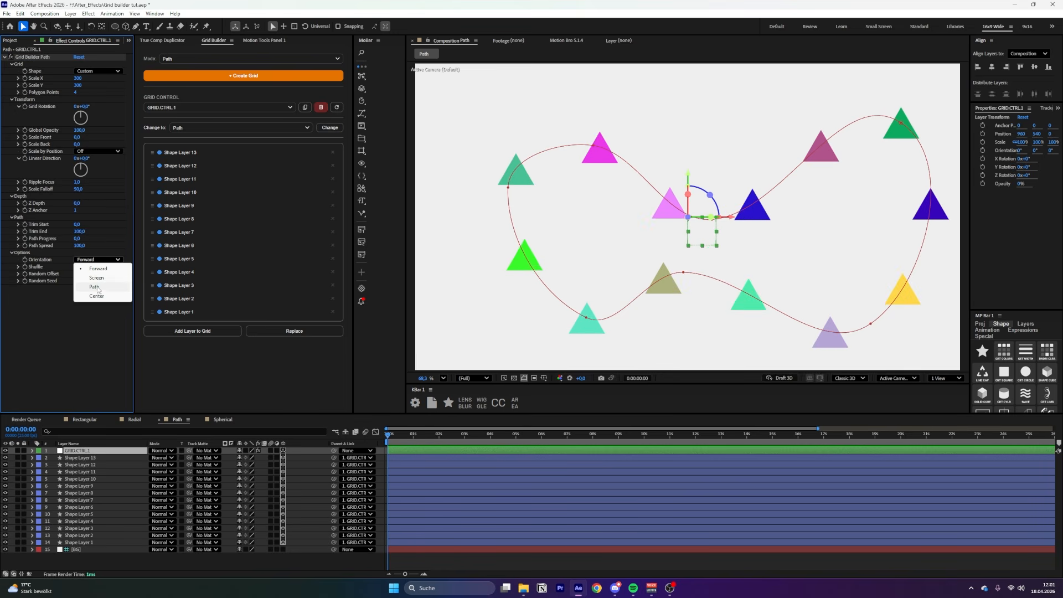
left_click(30, 322)
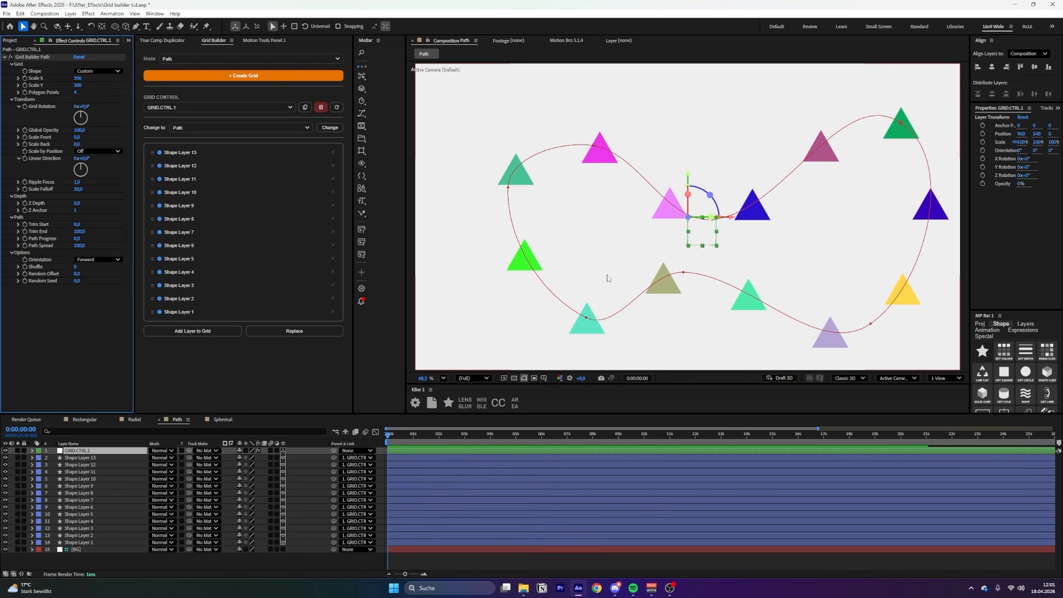
Set Trim End to 71, push Path Progress, tighten Path Spread, and try Screen orientation
left_click_drag(78, 231, 116, 237)
left_click_drag(79, 245, 133, 230)
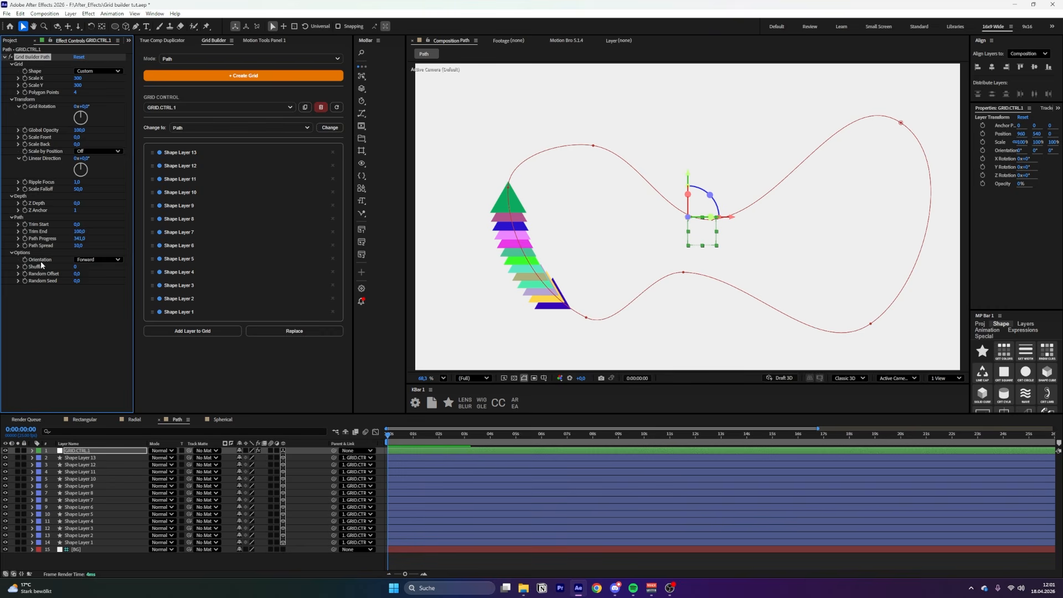
left_click(89, 260)
left_click(88, 285)
Tilt GRID.CTRL.1 around X and Y, then set Orientation to Path
key("r")
left_click_drag(249, 465, 260, 465)
left_click_drag(249, 472, 293, 466)
left_click(100, 259)
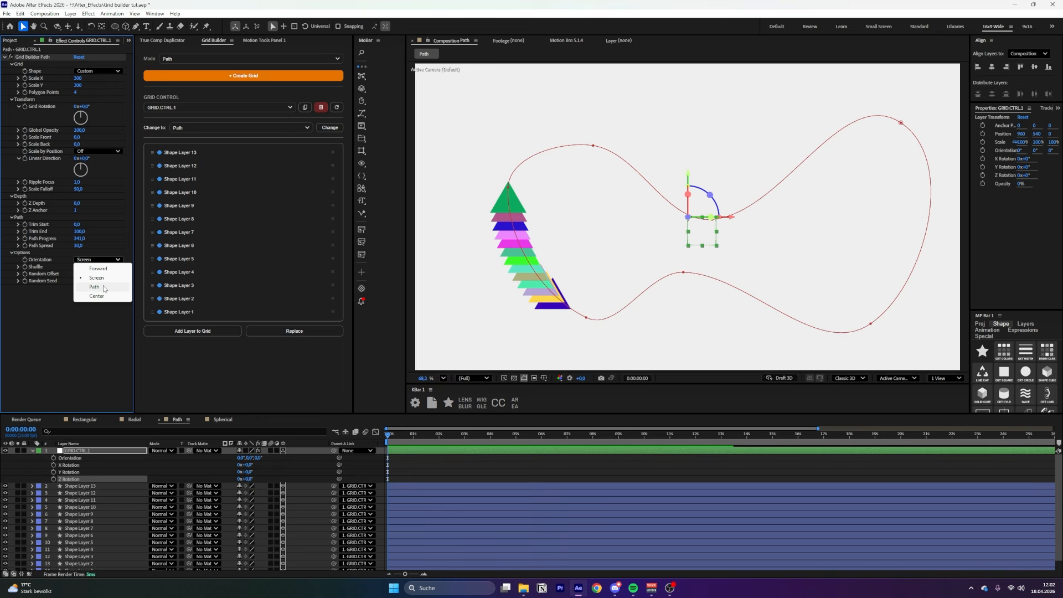
left_click(104, 289)
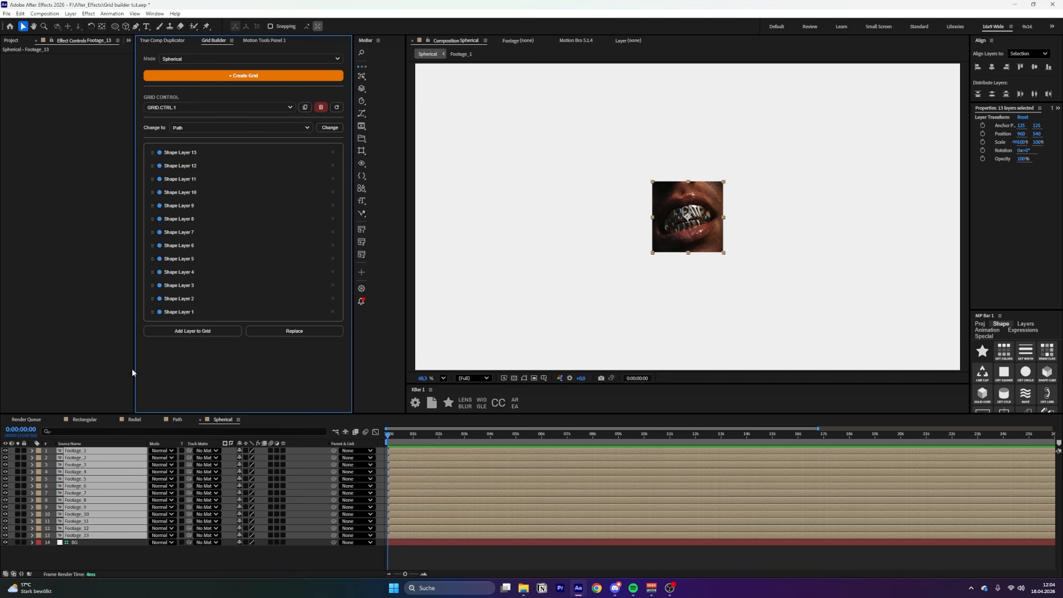
Create the spherical grid from the 13 footage layers and set its Radius to 380
left_click(220, 81)
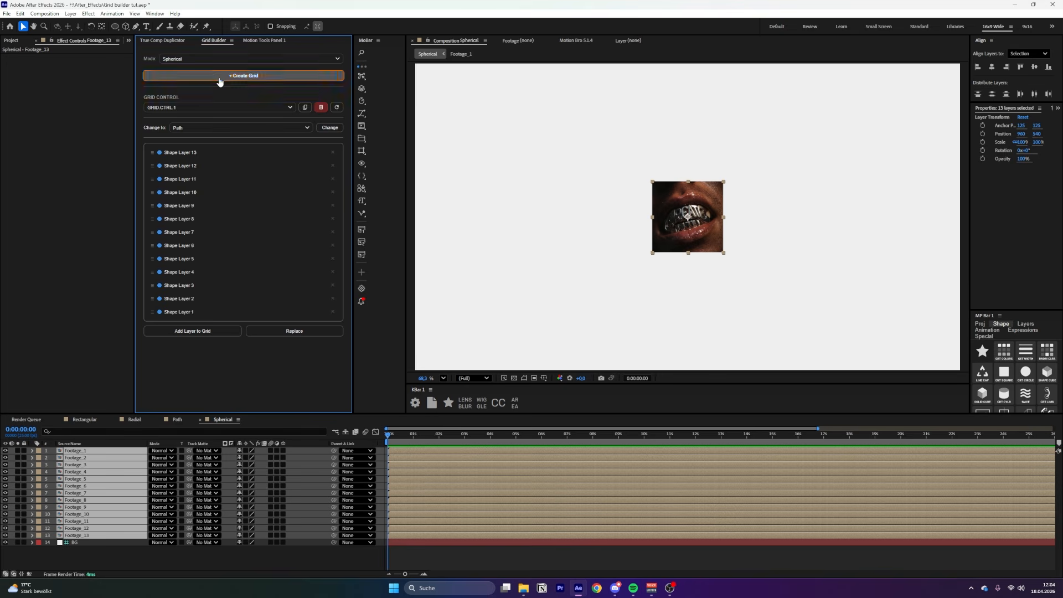
left_click(11, 63)
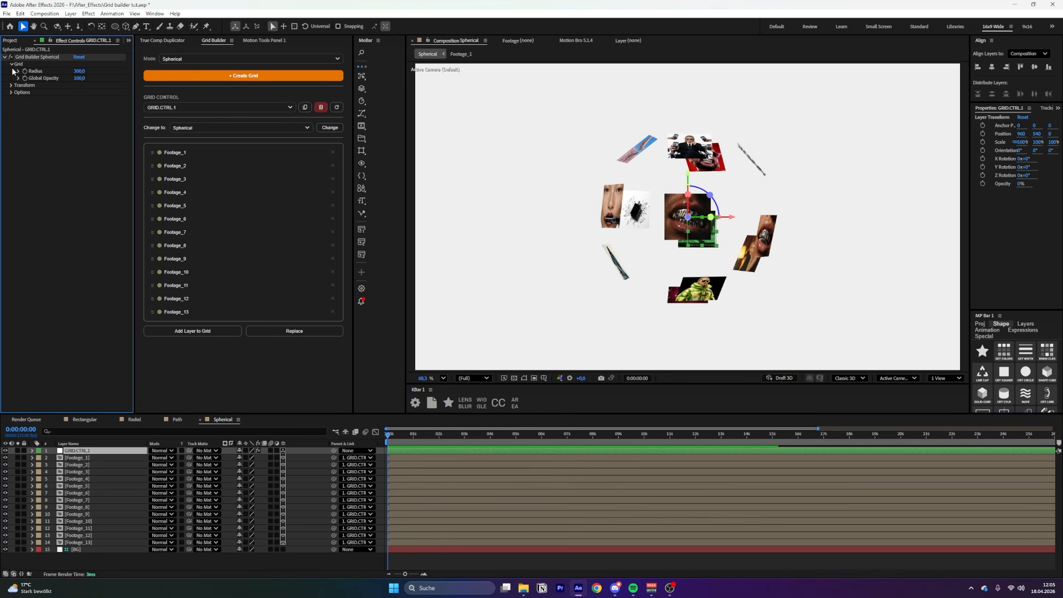
left_click(79, 71)
type("380")
key("Return")
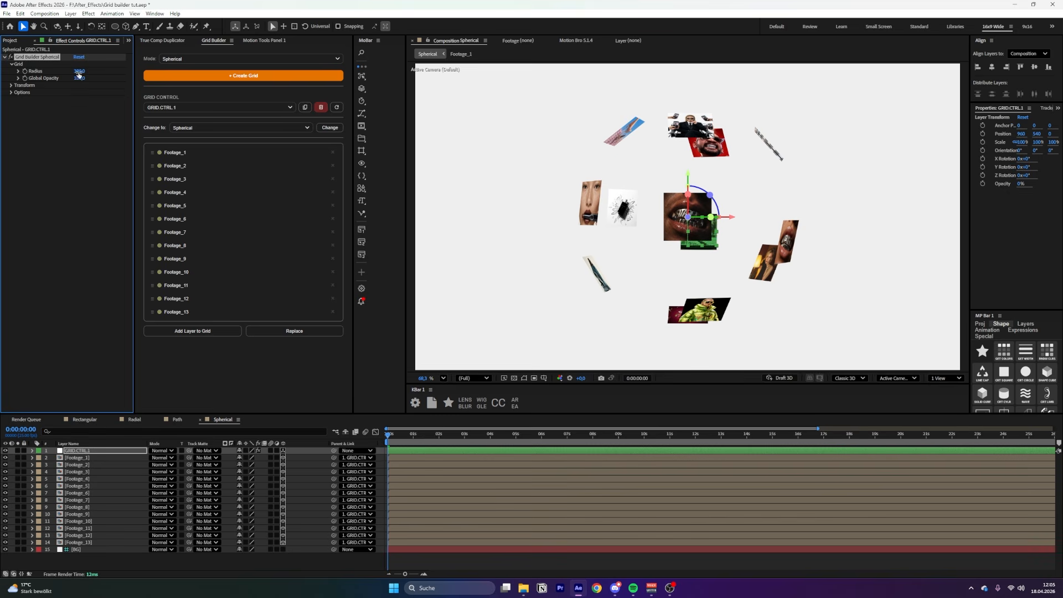
Adjust Scale Front, enable Scale by Position, set Yaw, Pitch and Scale Falloff 62, and keyframe Focus Target at 0s
left_click(11, 86)
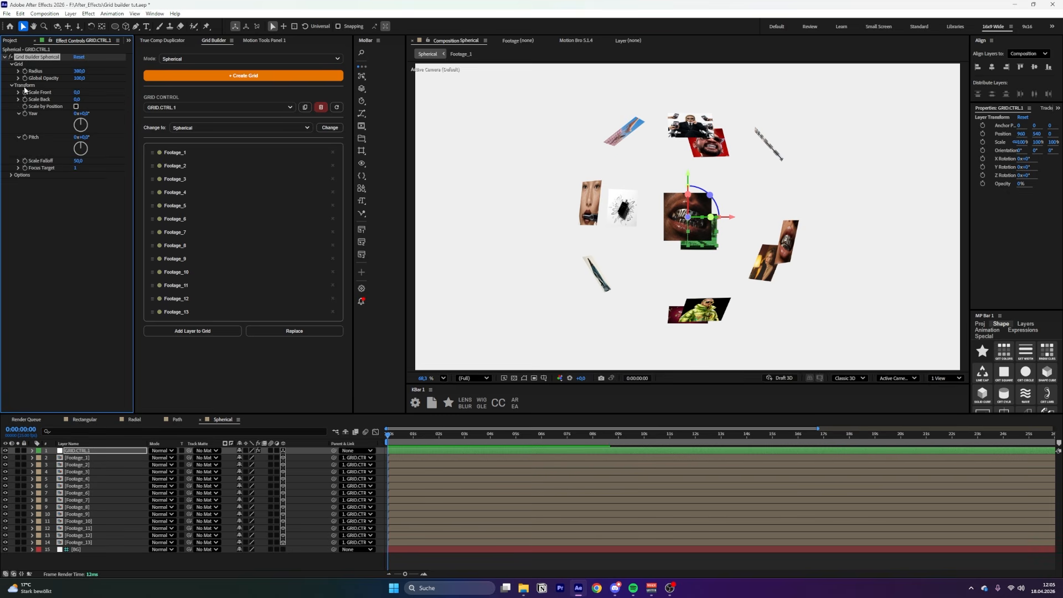
mouse_move(77, 92)
left_mouse_down()
mouse_move(103, 97)
mouse_move(77, 109)
left_mouse_up()
left_click(76, 107)
left_click_drag(86, 114, 162, 114)
left_click_drag(87, 138, 0, 138)
mouse_move(79, 161)
left_mouse_down()
mouse_move(98, 161)
mouse_move(84, 168)
left_mouse_up()
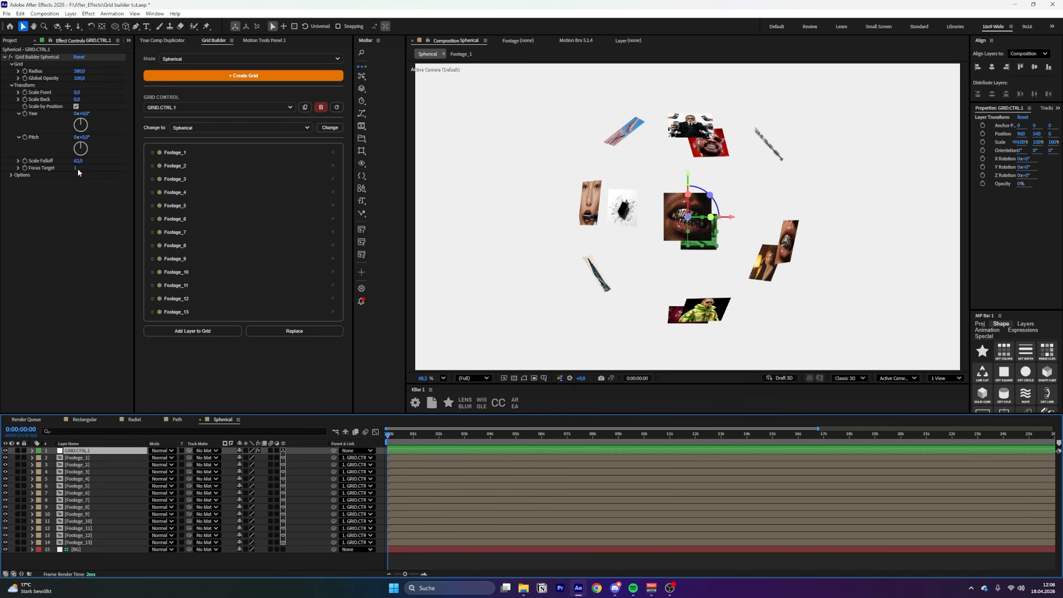
left_click(25, 168)
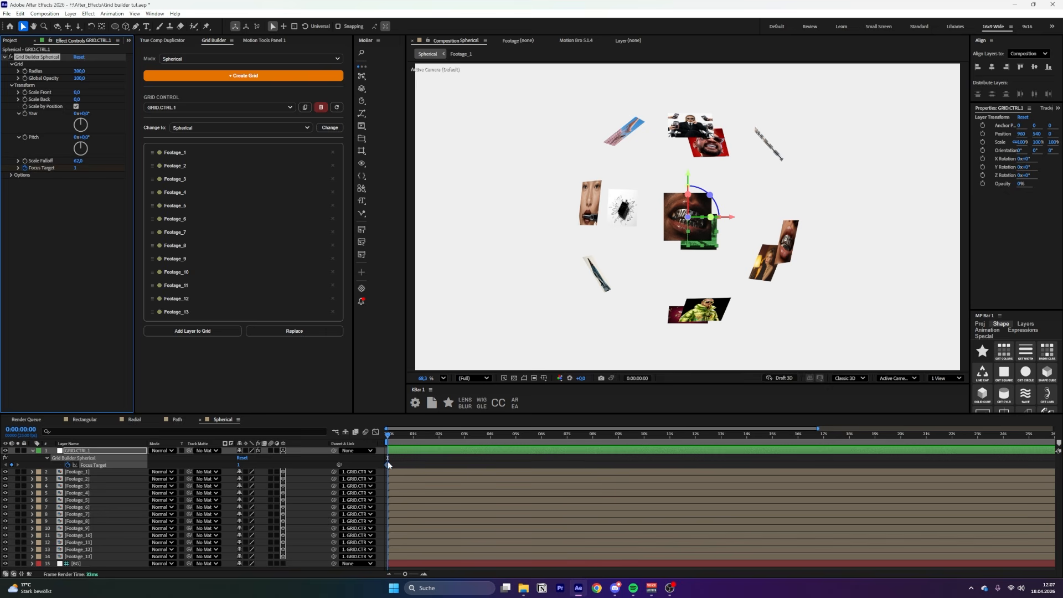
At the one-second mark, set Focus Target to 2
left_click(413, 438)
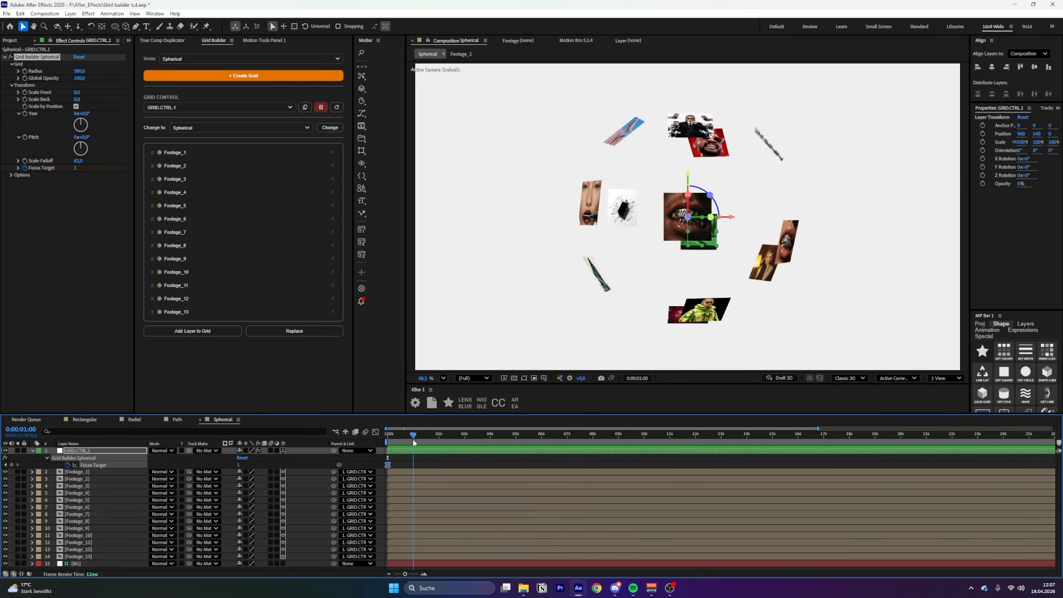
left_click(76, 168)
type("2")
key("Return")
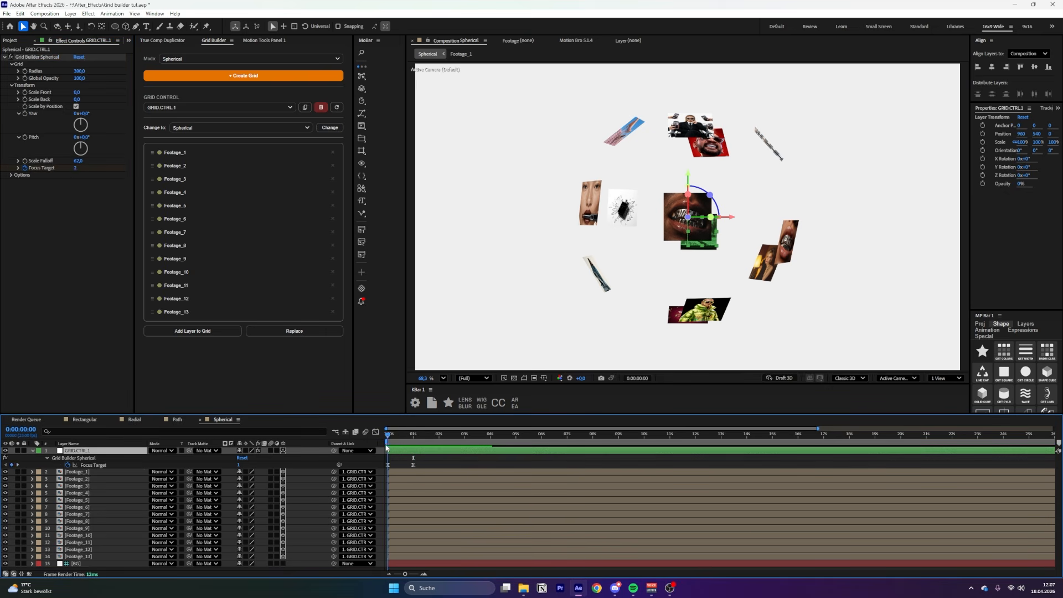
left_click_drag(387, 445, 439, 452)
At the two-second mark, set Focus Target to 6, then return to the start
left_click(242, 465)
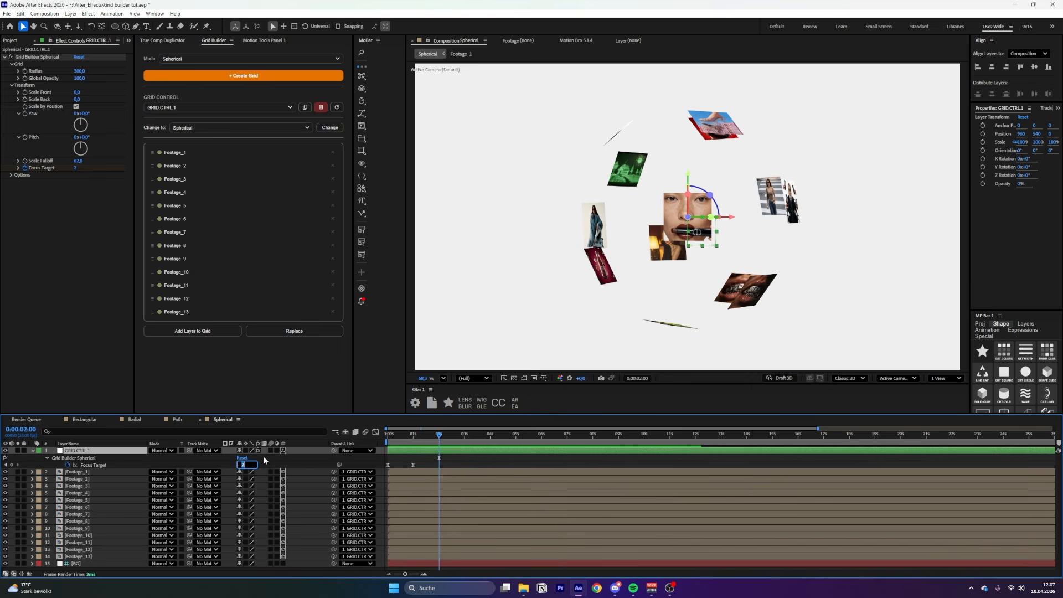
type("6")
key("Return")
left_click_drag(413, 434, 441, 437)
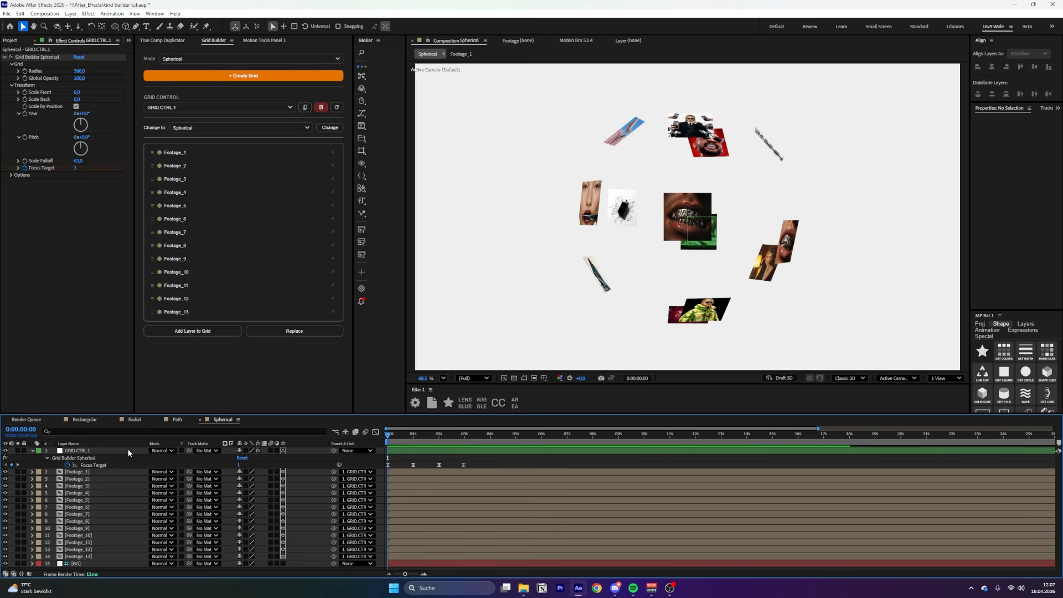
left_click(129, 452)
Tilt GRID.CTRL.1 to 58° X, set footage Orientation to Screen, and rotate Y to 105°
key("r")
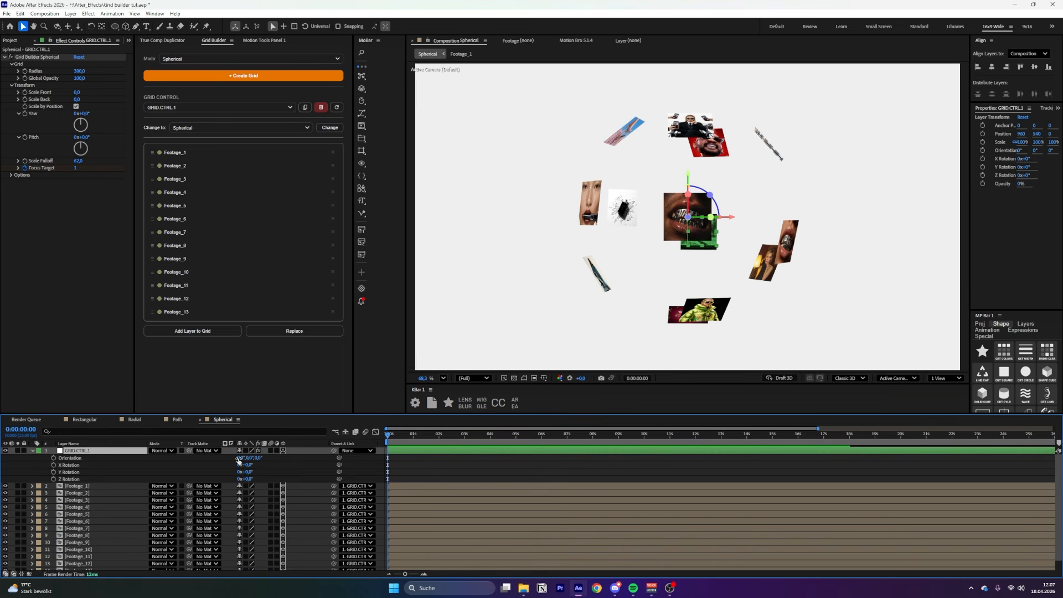
mouse_move(252, 467)
left_mouse_down()
mouse_move(261, 481)
mouse_move(251, 470)
mouse_move(250, 482)
left_mouse_up()
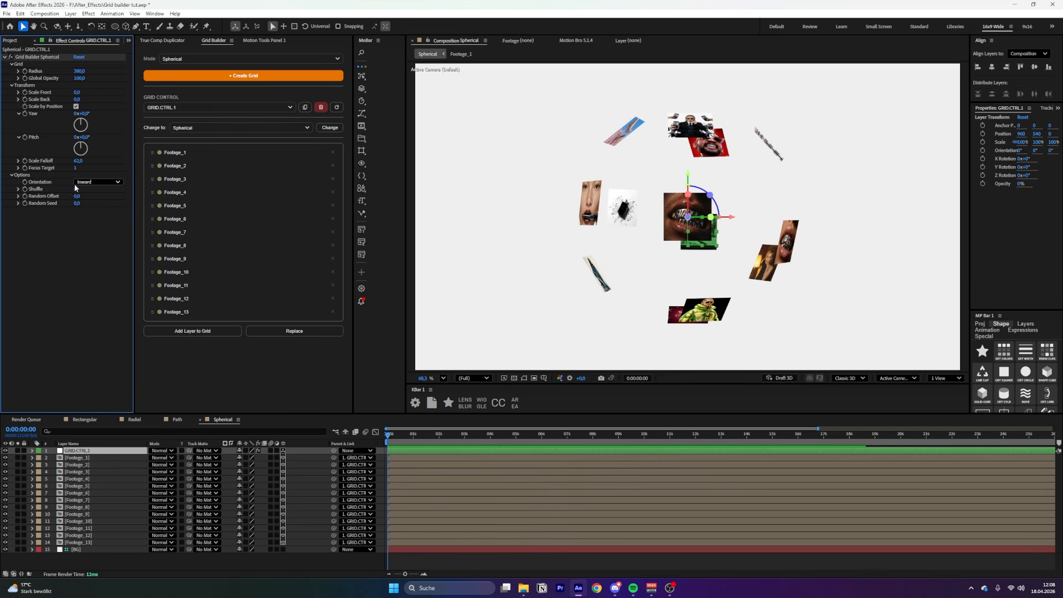
left_click(97, 183)
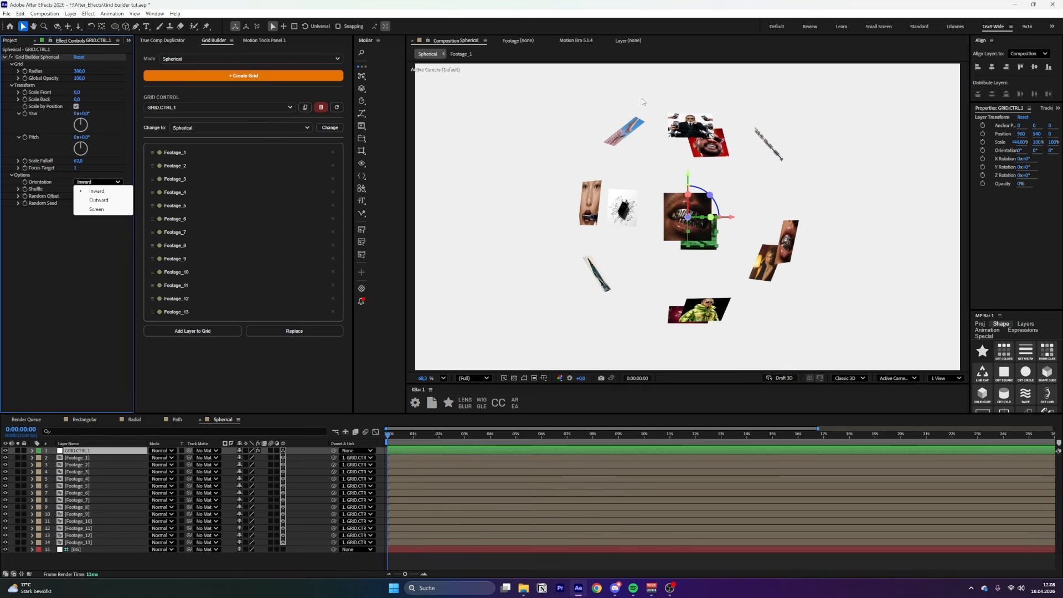
left_click(96, 209)
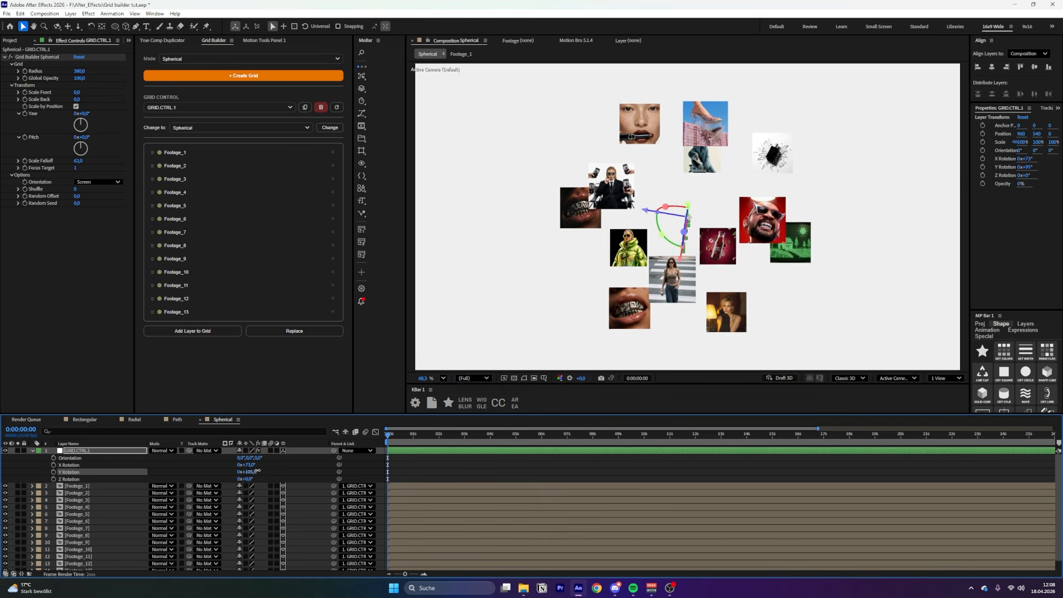
left_click_drag(258, 471, 186, 464)
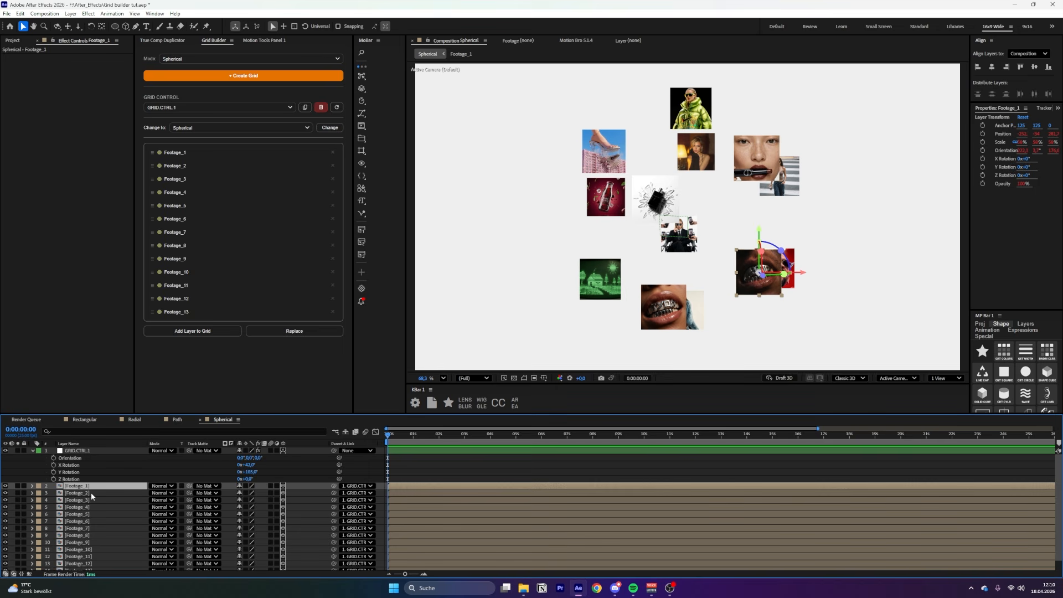
Move Footage_1 upward and set its first Position keyframe at 0s
key("p")
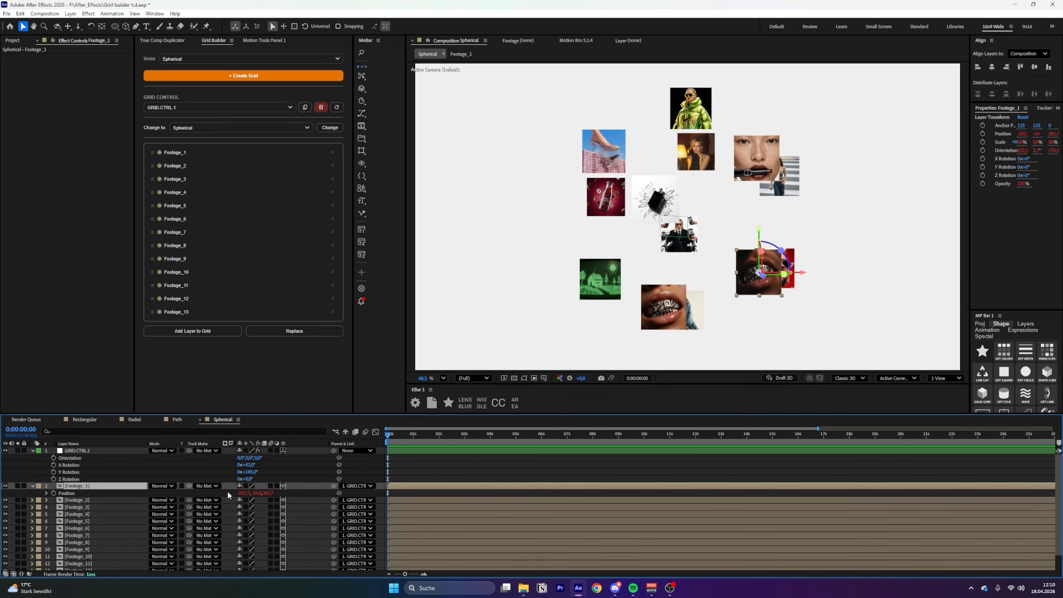
left_click_drag(478, 214, 477, 103)
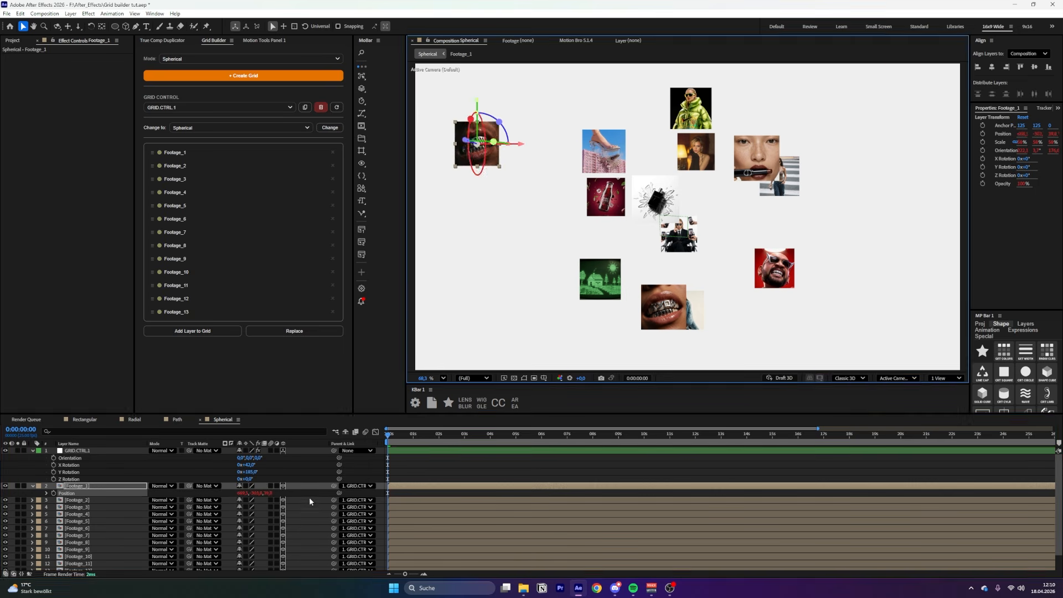
left_click(310, 501)
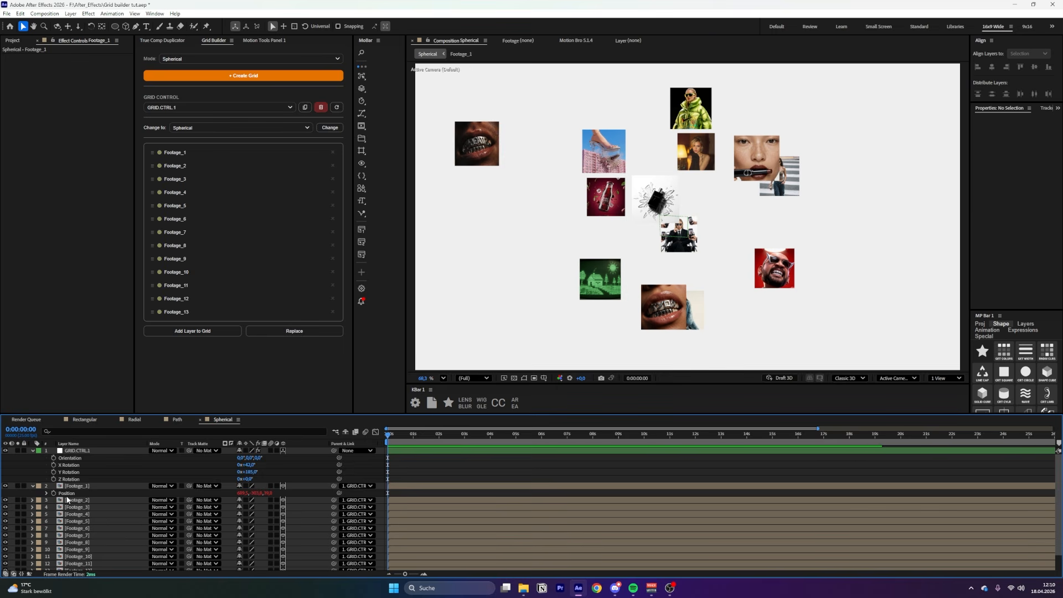
left_click(54, 493)
left_click(414, 435)
left_click_drag(519, 146, 695, 159)
key("ctrl+z")
At one second, set Footage_1's X, Y and Z position to 0, then step forward a few frames
left_click(243, 493)
type("0")
key("Return")
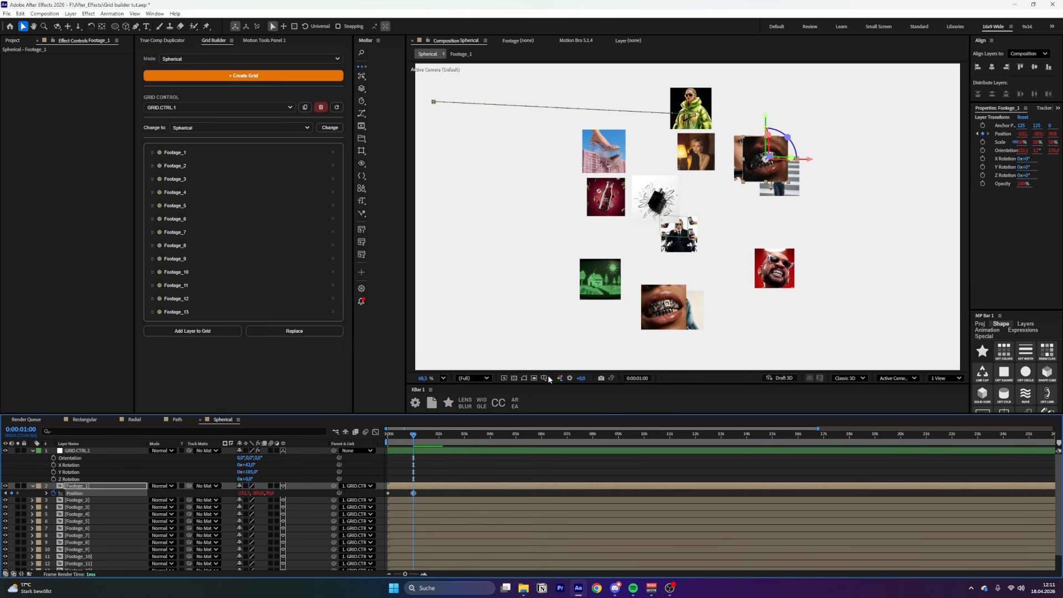
left_click(255, 493)
type("0")
key("Return")
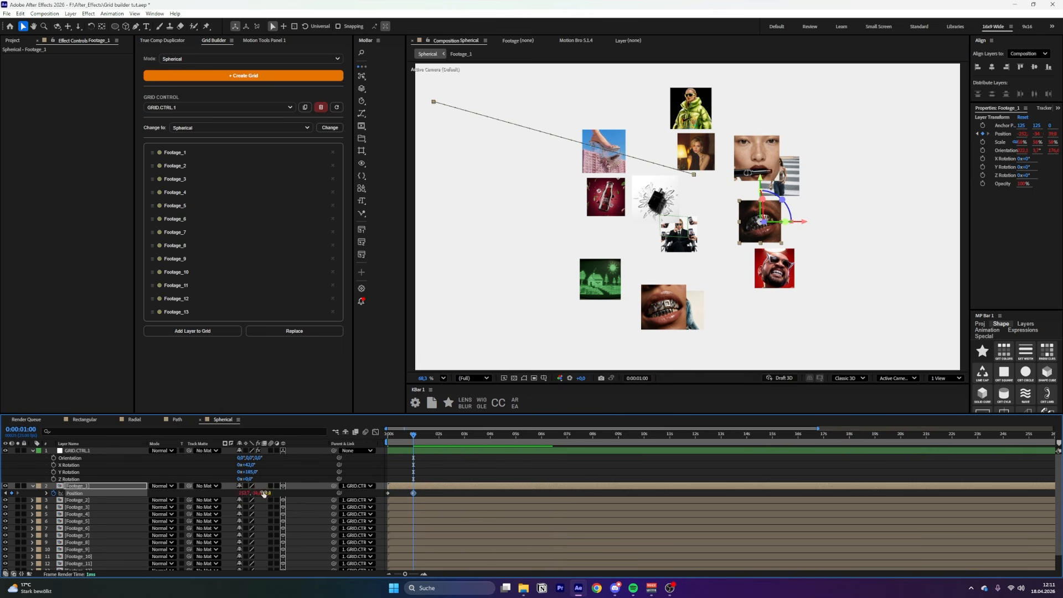
left_click(266, 493)
type("0")
key("Return")
left_click(292, 495)
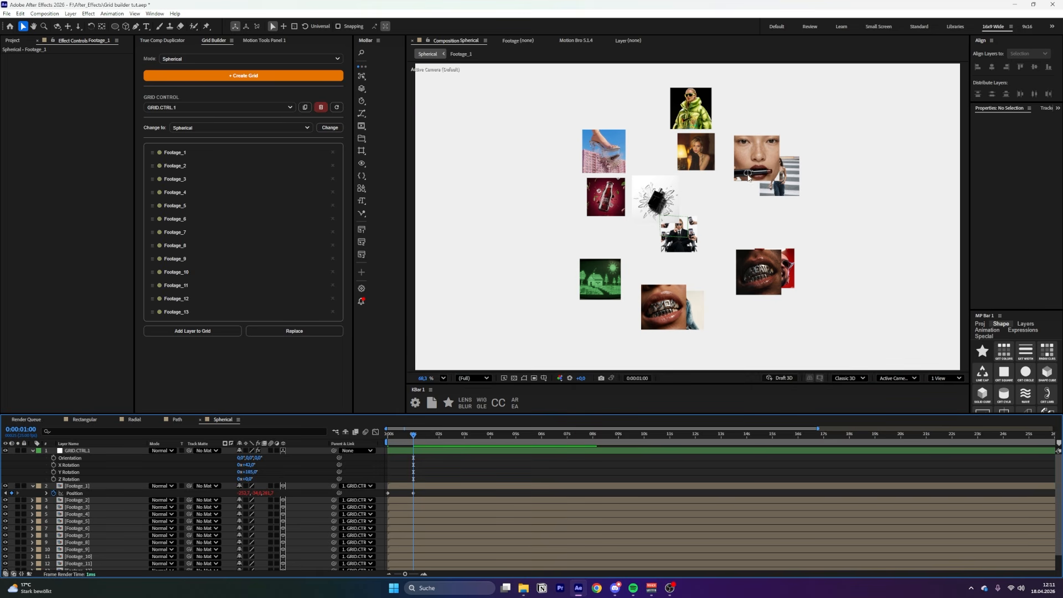
key("Page_Down")
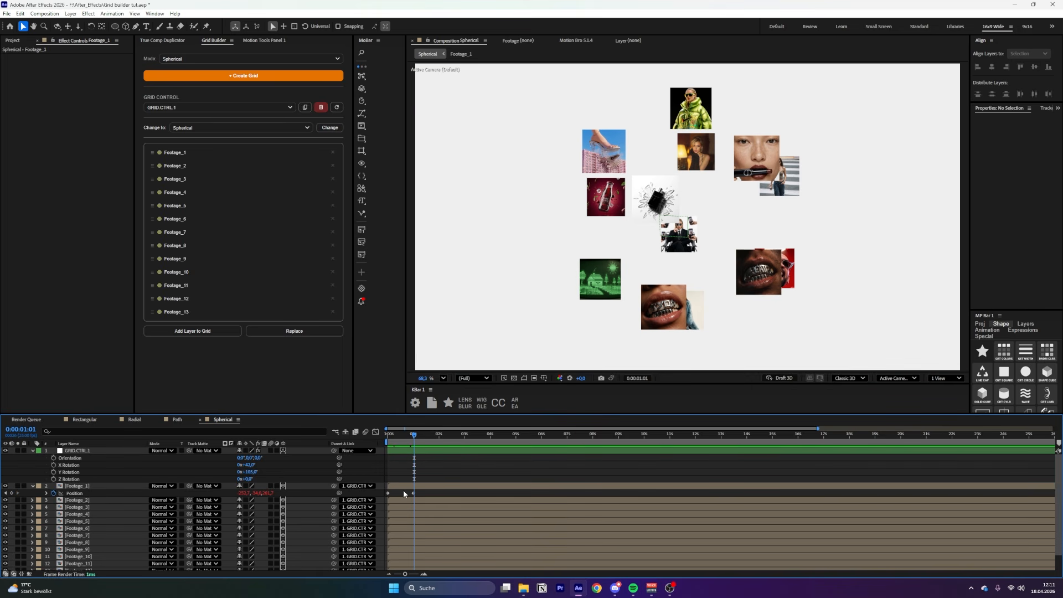
key("Page_Down")
key("Page_Down")
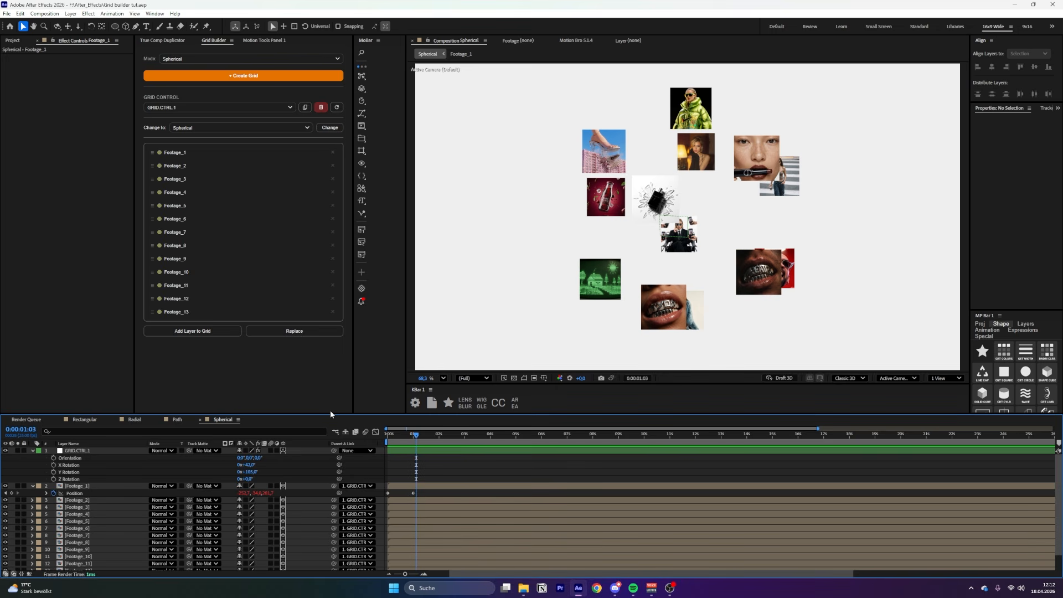